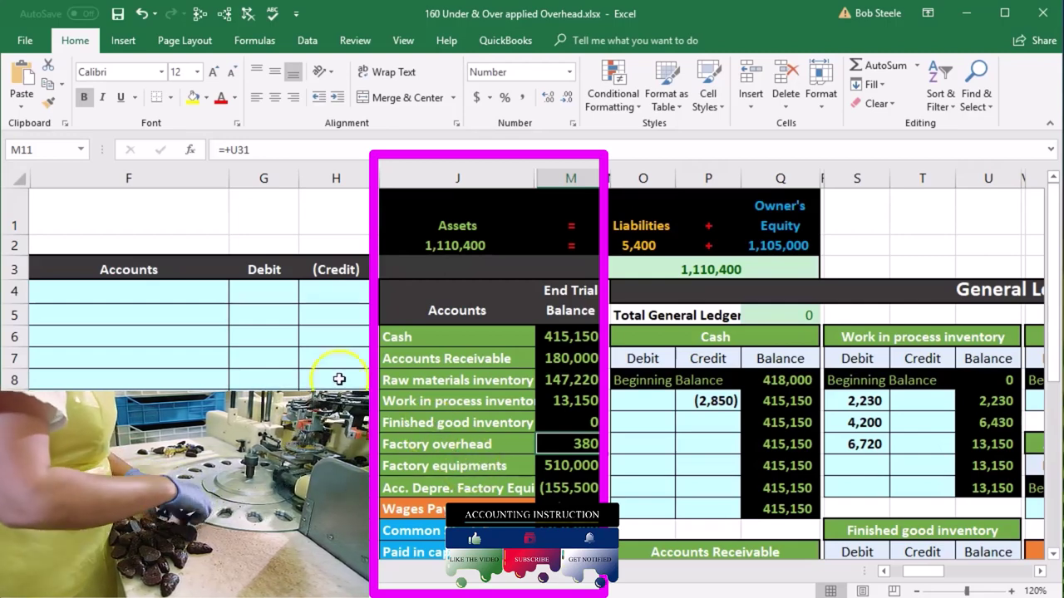
# Trace the dependents and precedents of the Factory overhead trial balance in M11 through to its general ledger account.
pyautogui.click(224, 13)
pyautogui.click(199, 13)
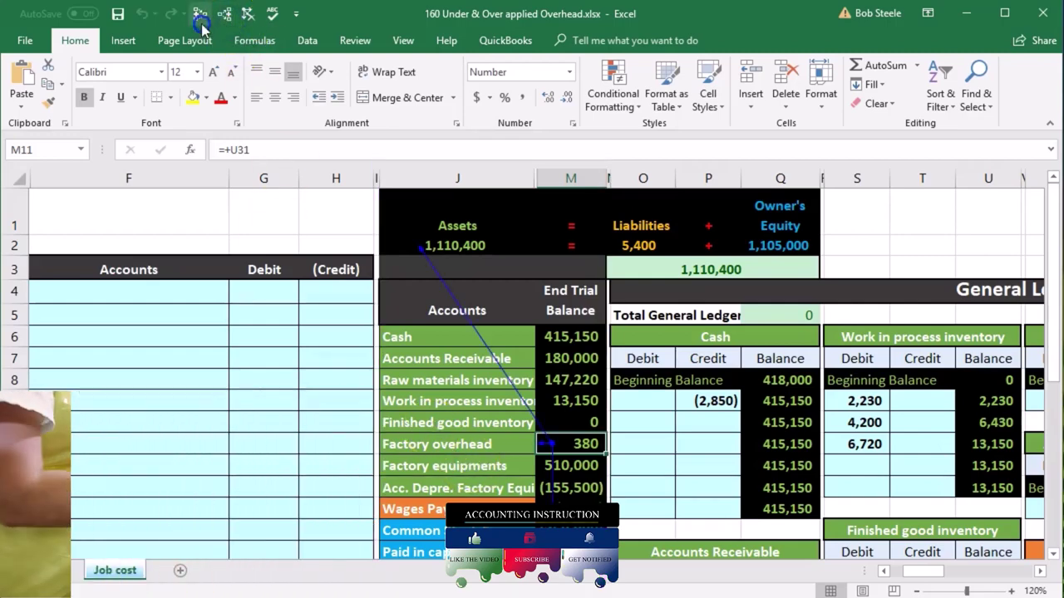
pyautogui.scroll(-3, 909, 553)
pyautogui.scroll(-2, 909, 552)
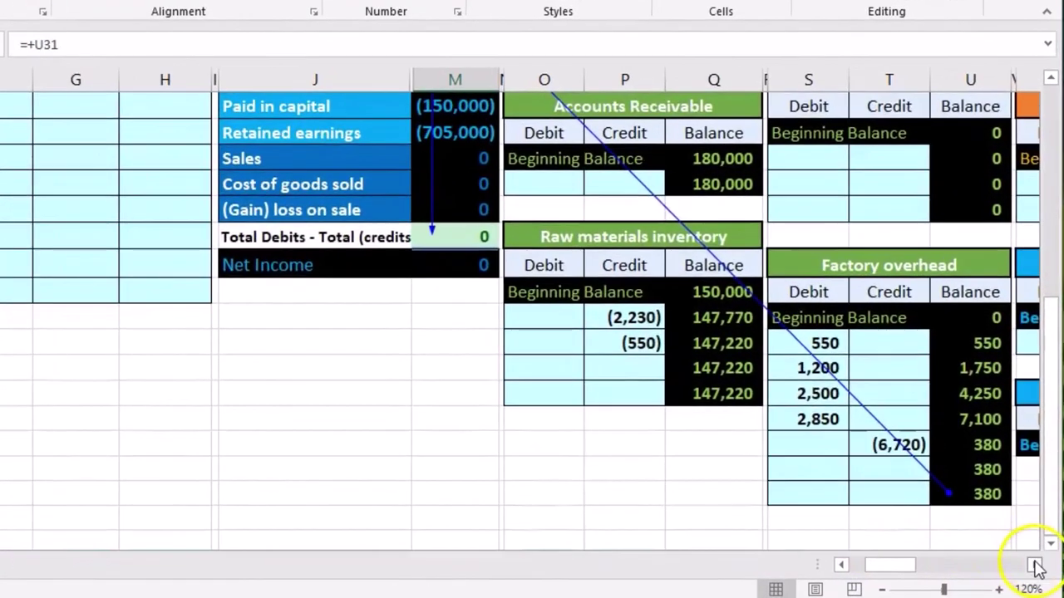
pyautogui.click(1040, 571)
pyautogui.click(1034, 565)
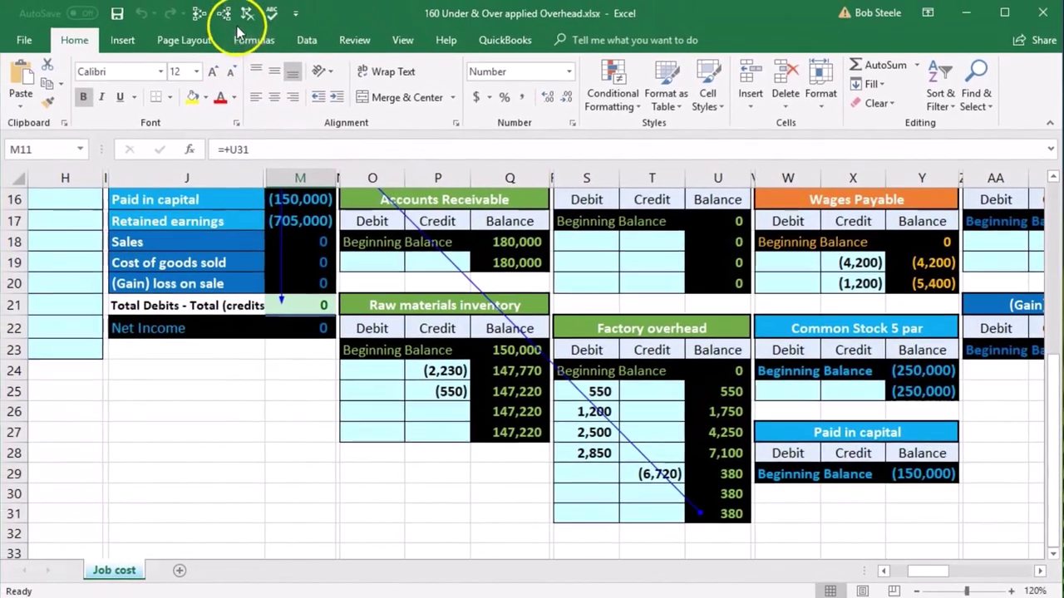
# Examine the Factory overhead ledger account, comparing its actual overhead debits in S25:S28 with the applied overhead credit in T29 and the resulting balance.
pyautogui.click(594, 393)
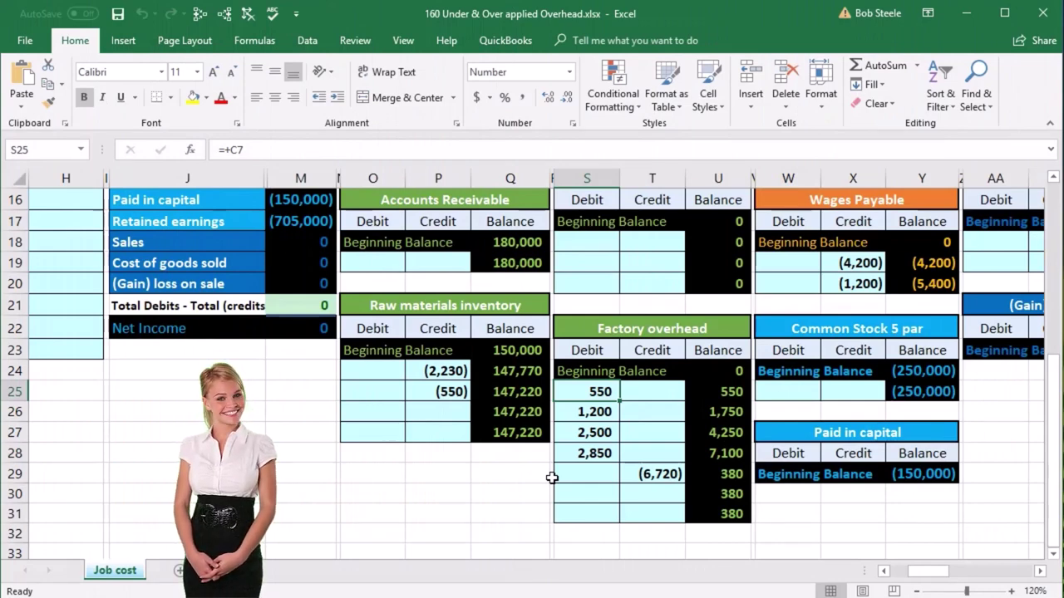
pyautogui.click(647, 474)
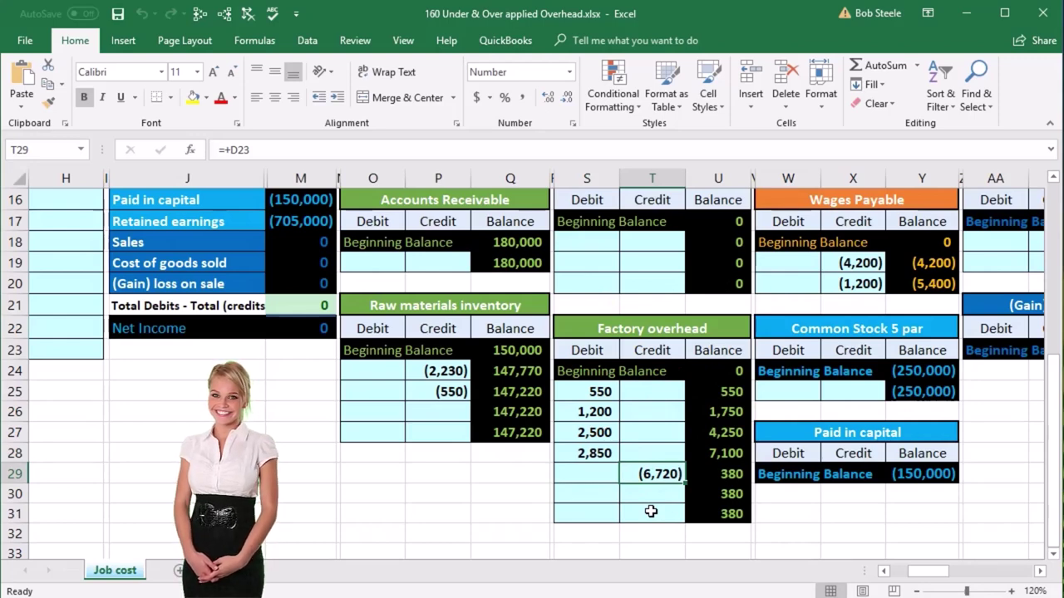
pyautogui.click(720, 453)
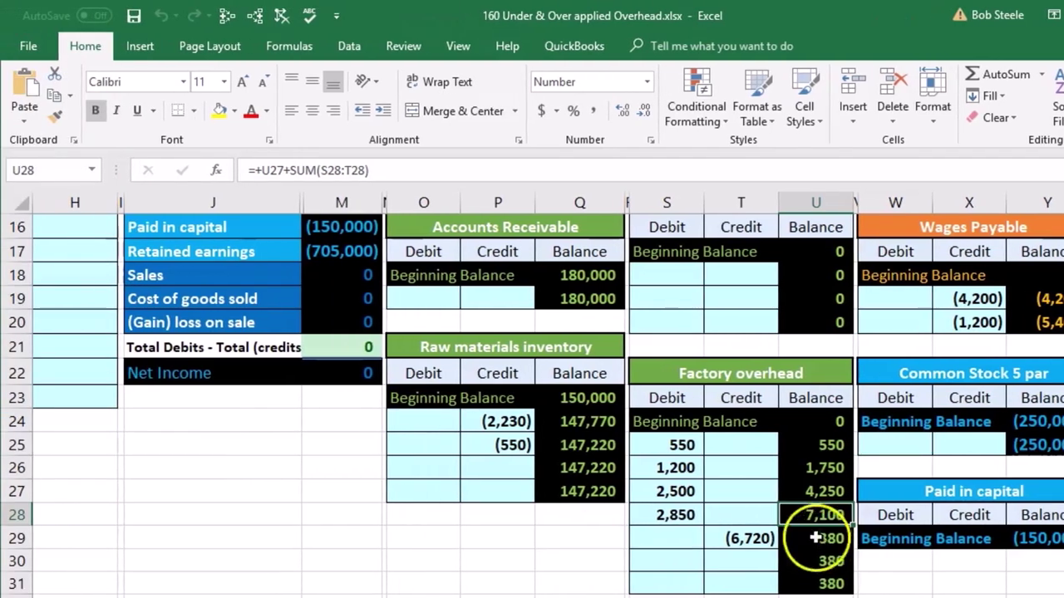
pyautogui.click(708, 538)
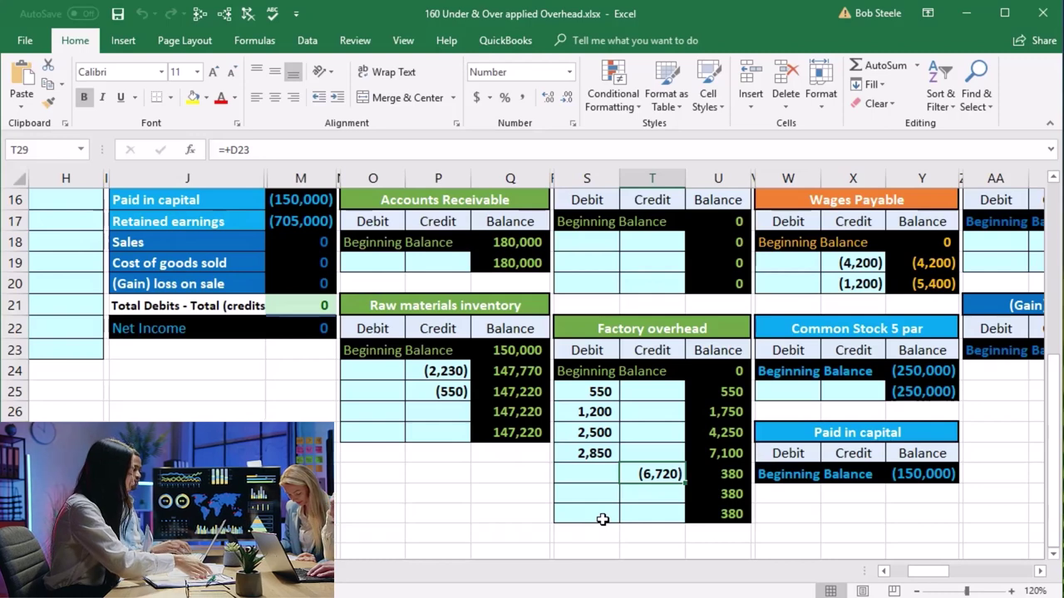
pyautogui.click(698, 453)
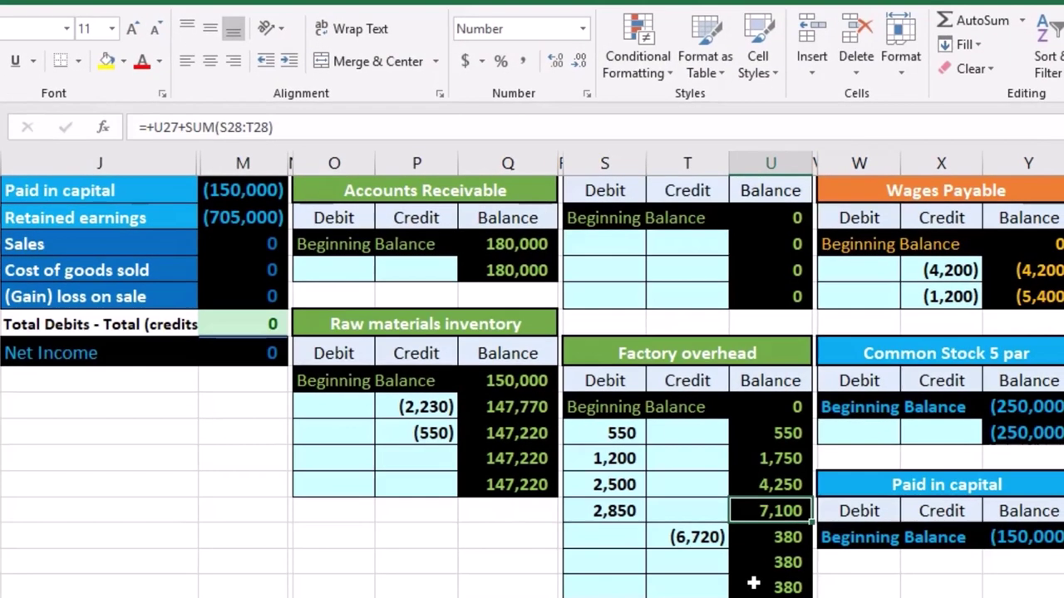
pyautogui.click(698, 536)
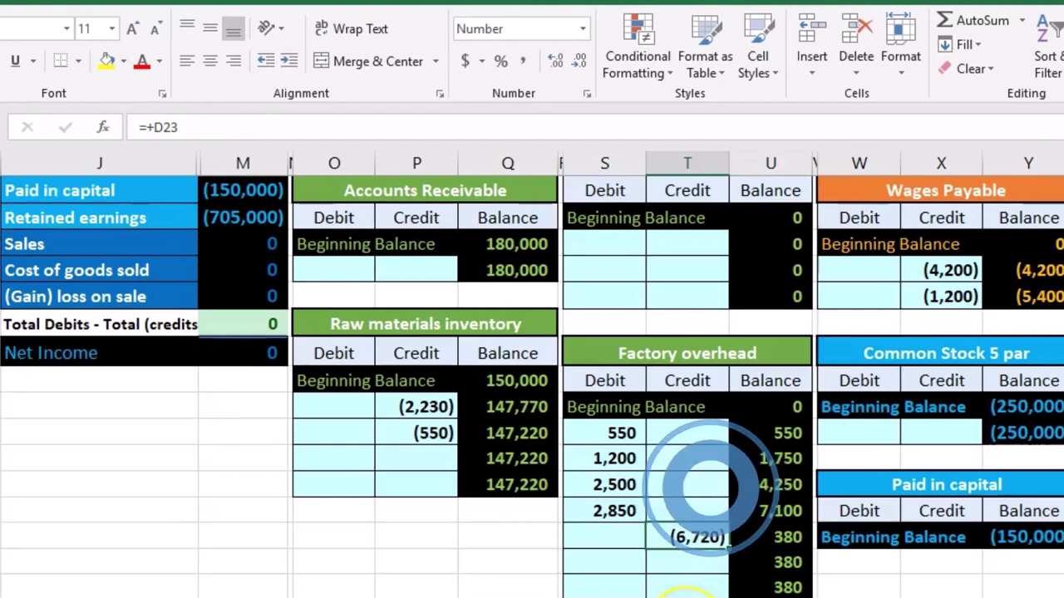
pyautogui.click(750, 510)
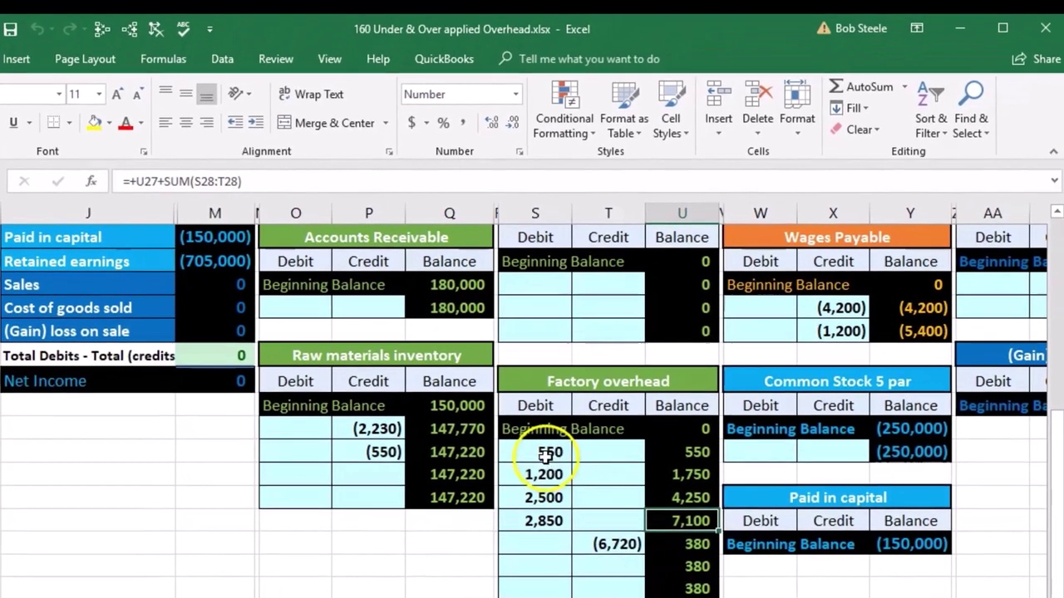
pyautogui.moveTo(603, 437); pyautogui.dragTo(598, 514)
pyautogui.click(654, 520)
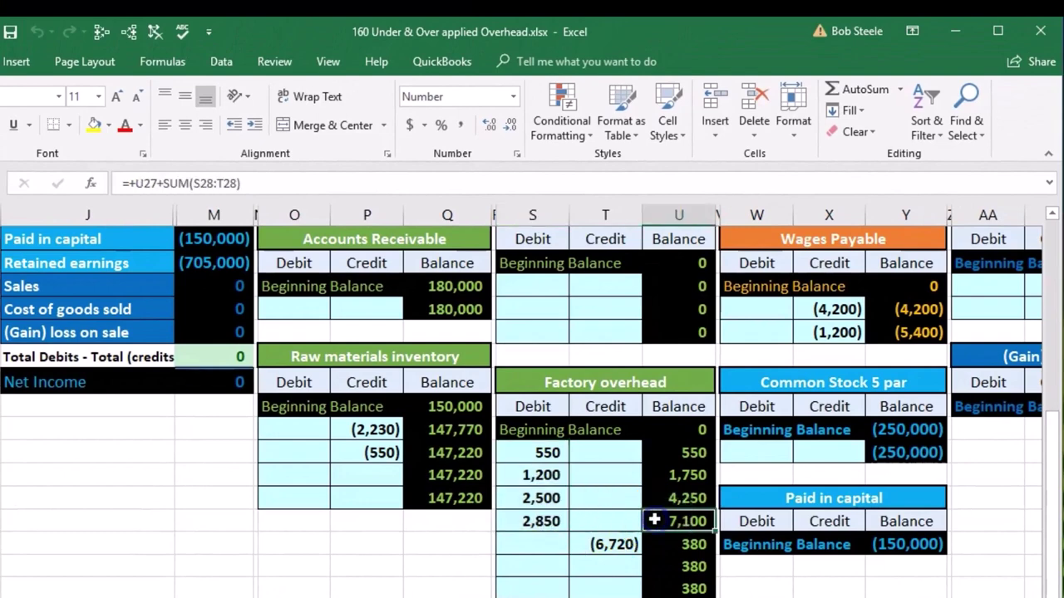
pyautogui.click(613, 544)
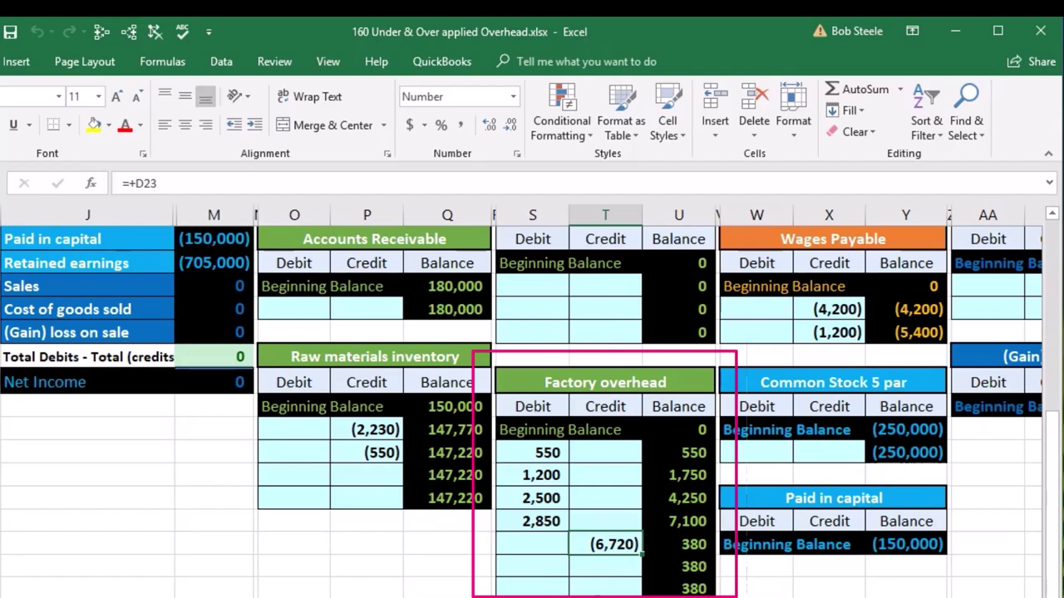
pyautogui.click(661, 549)
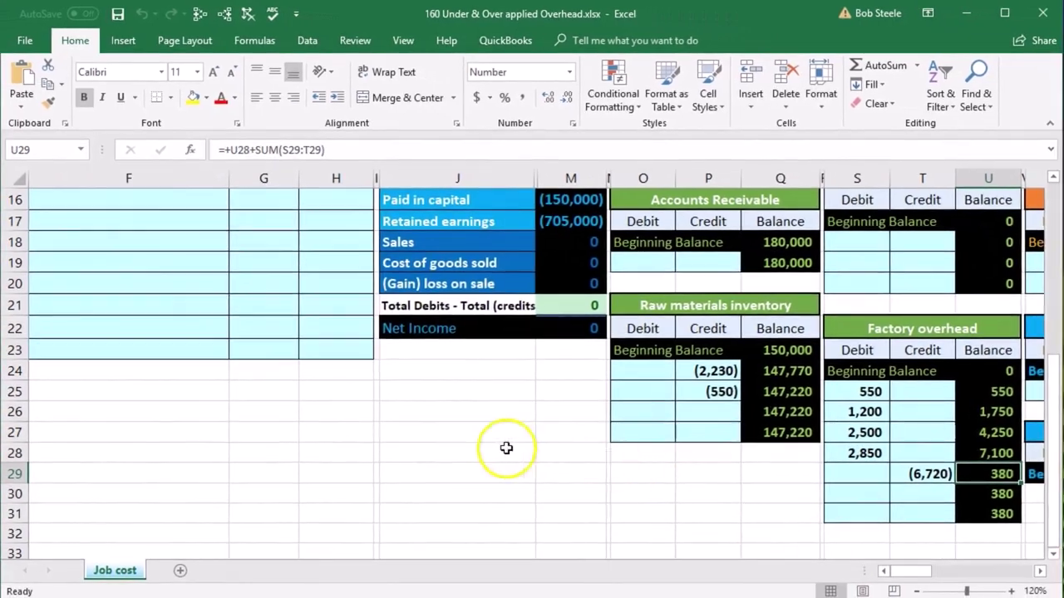
# Copy the Factory overhead account name from the trial balance and paste it as values into F5 of the journal entry.
pyautogui.scroll(1, 438, 448)
pyautogui.scroll(2, 438, 449)
pyautogui.scroll(1, 438, 448)
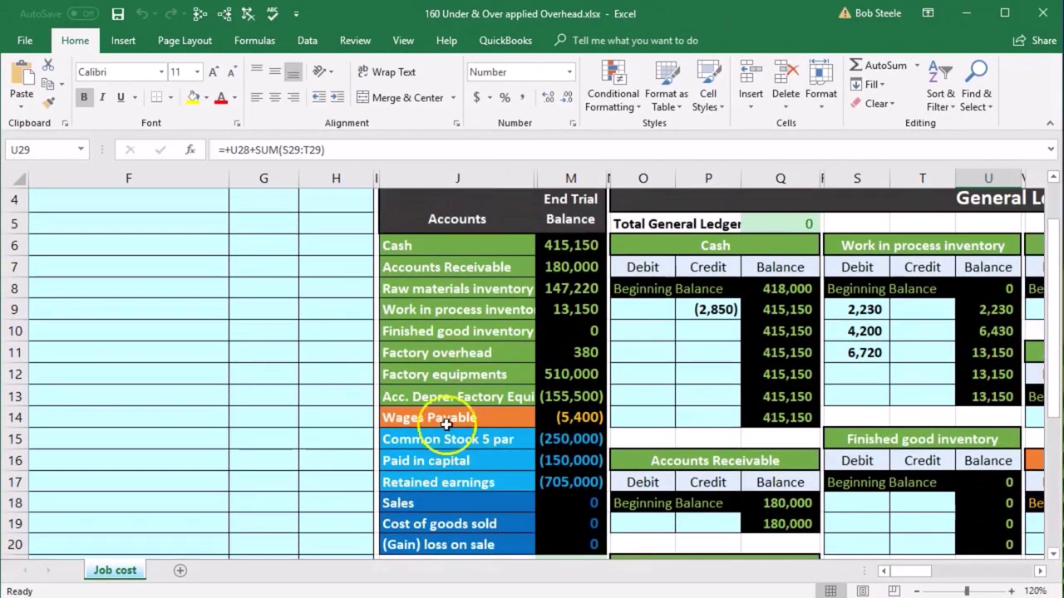
pyautogui.moveTo(469, 351); pyautogui.dragTo(582, 353)
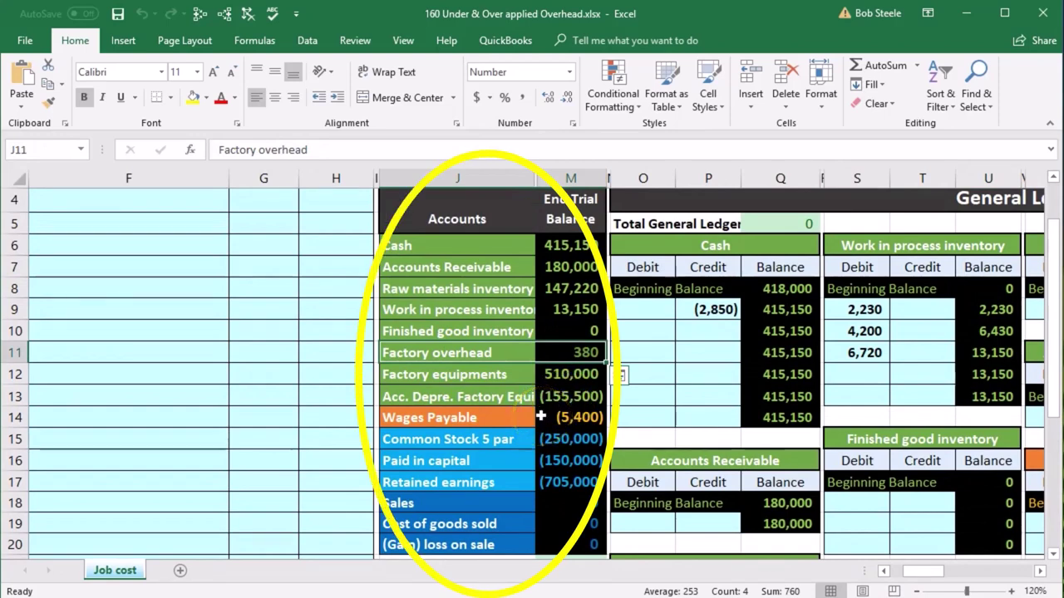
pyautogui.click(482, 353)
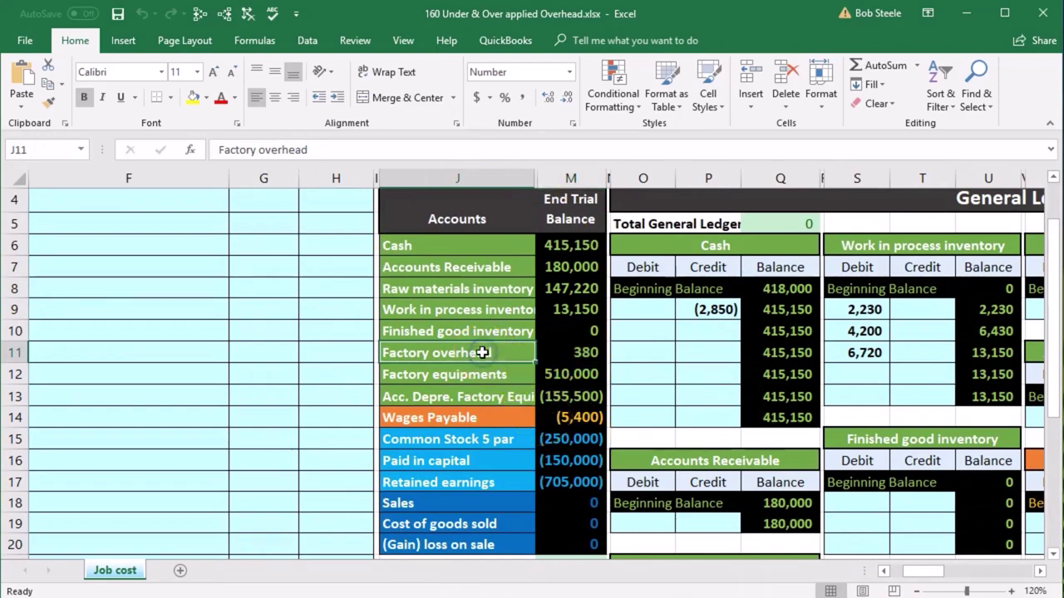
pyautogui.rightClick(482, 352)
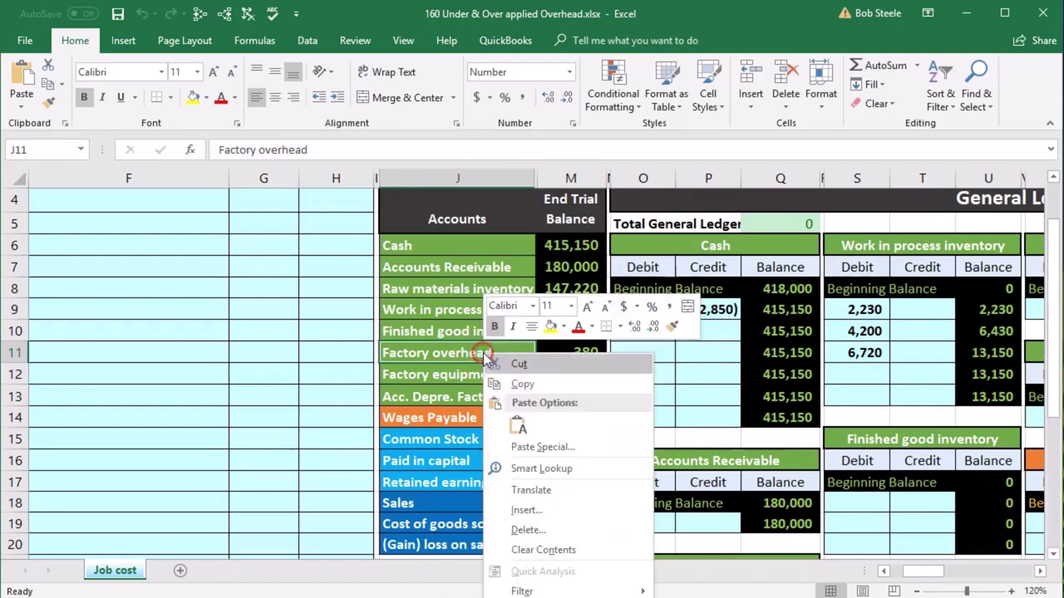
pyautogui.click(523, 380)
pyautogui.scroll(1, 256, 396)
pyautogui.click(108, 321)
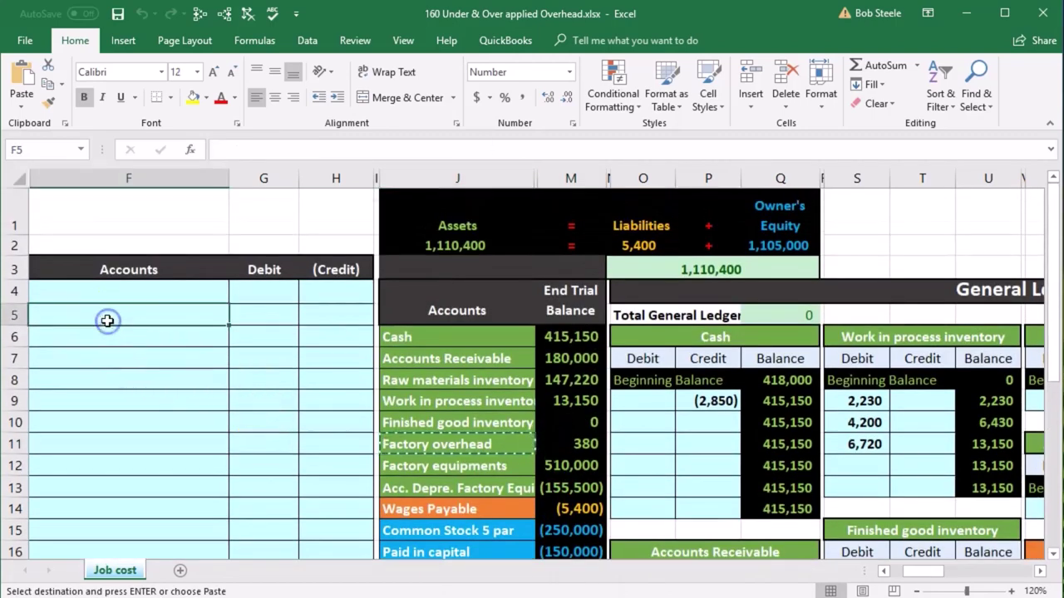
pyautogui.rightClick(107, 321)
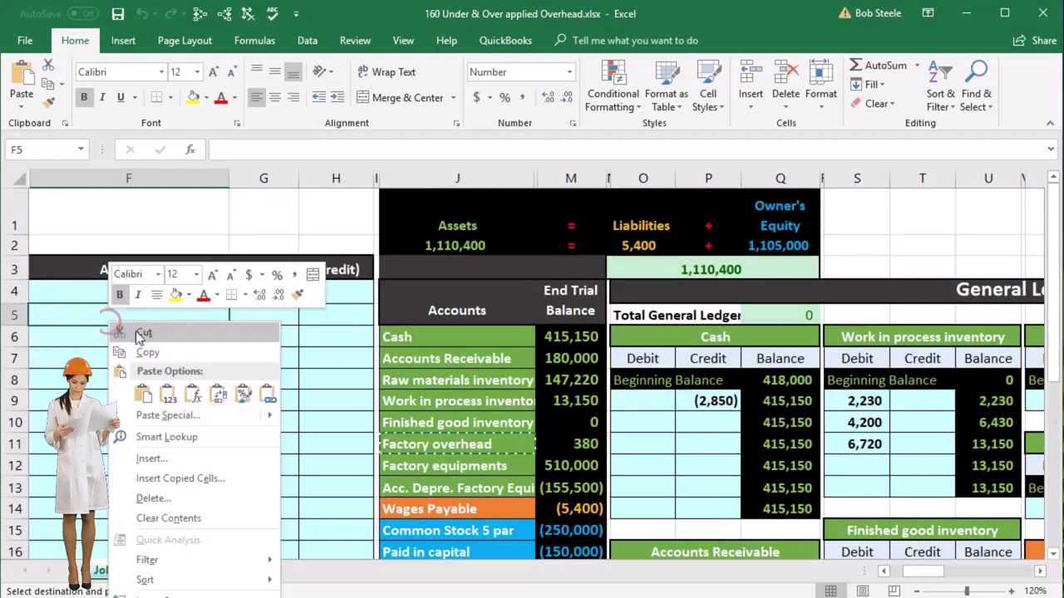
pyautogui.click(162, 341)
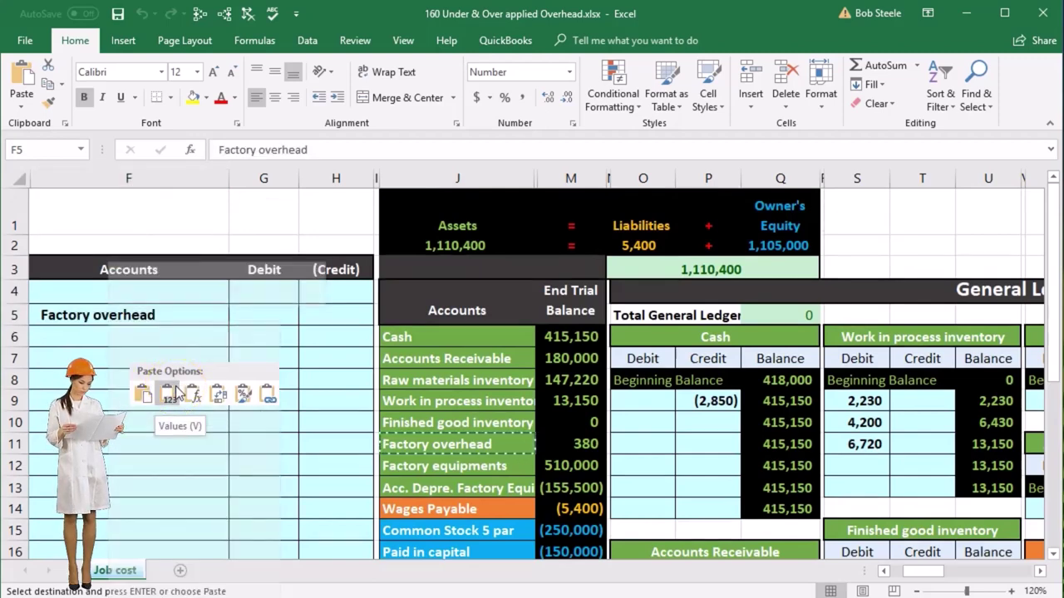
# Enter -380 as the Factory overhead credit in H5.
pyautogui.click(329, 314)
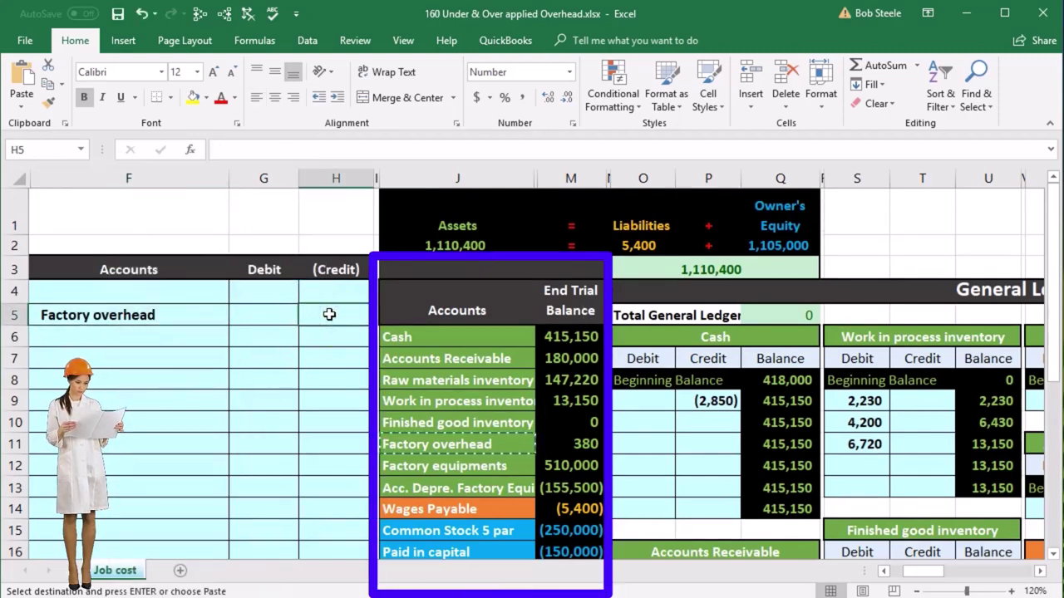
pyautogui.write('-38')
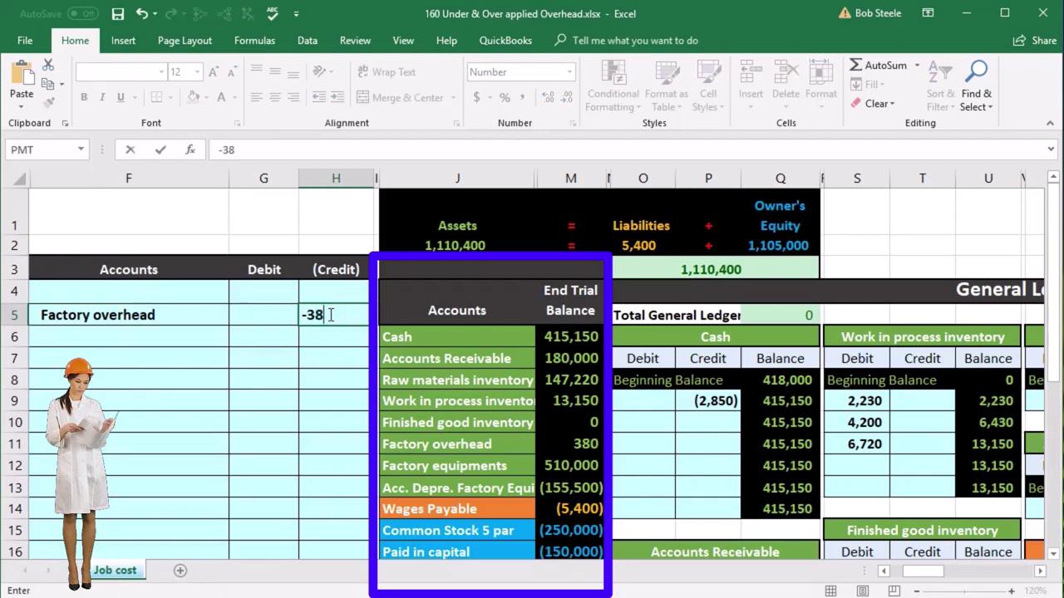
pyautogui.write('0')
pyautogui.press('Return')
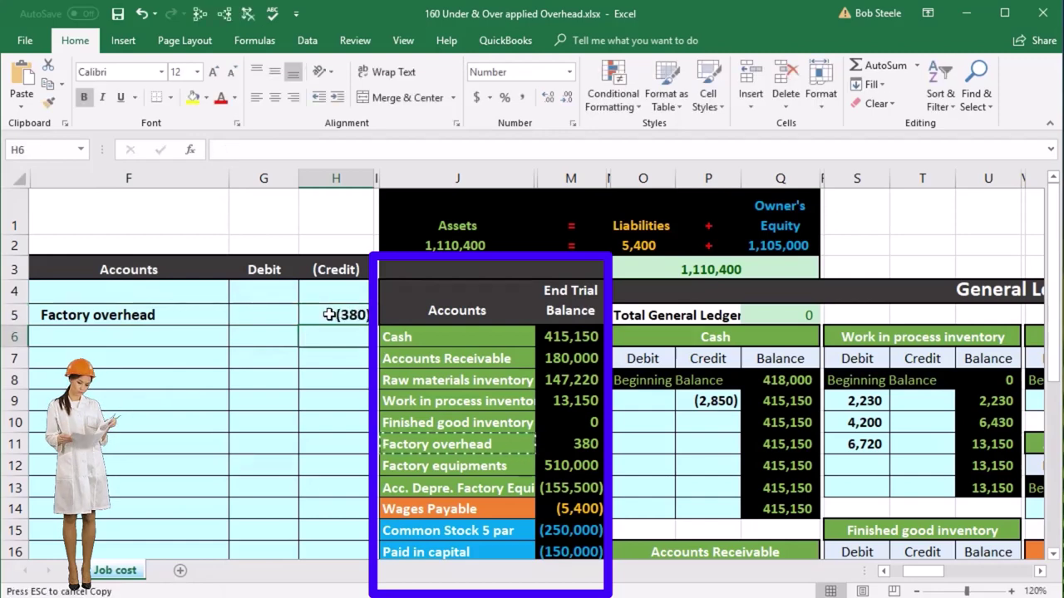
# Enter the formula -H5 in debit cell G4 to offset the Factory overhead credit.
pyautogui.click(266, 292)
pyautogui.write('-')
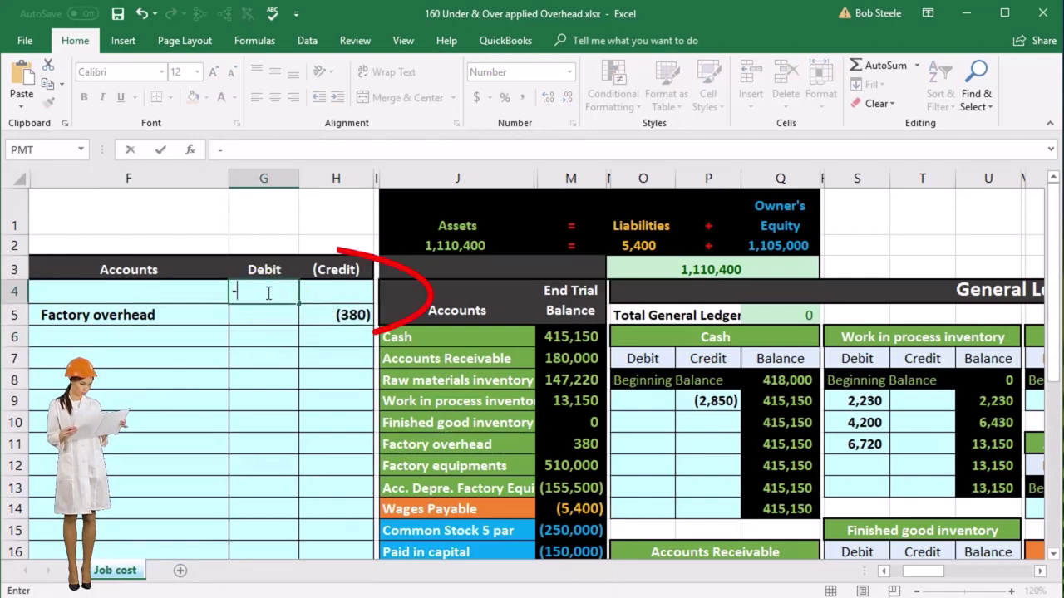
pyautogui.press('Down')
pyautogui.press('Right')
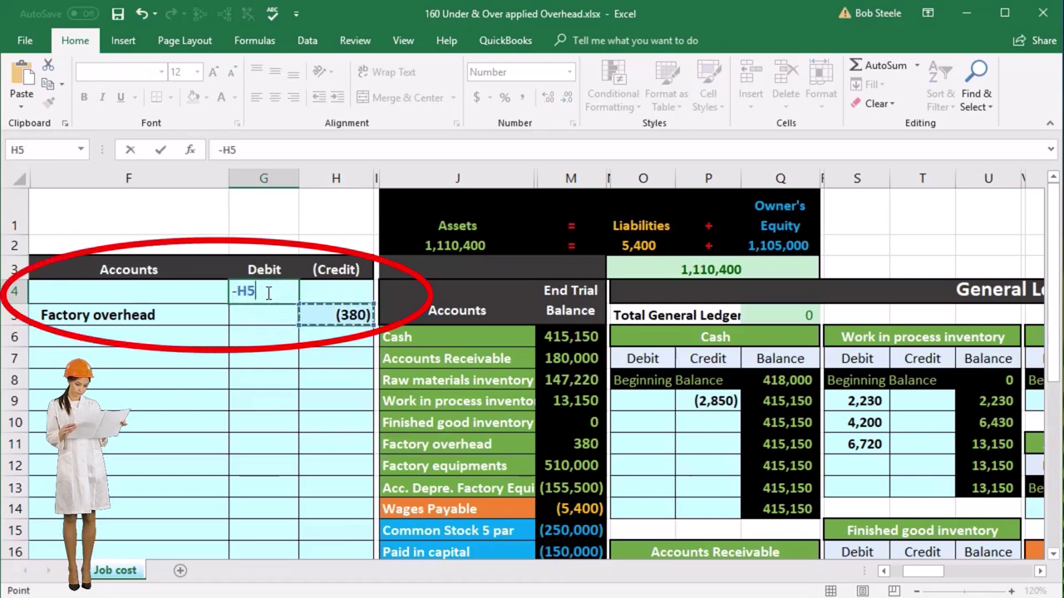
pyautogui.press('Return')
pyautogui.click(268, 293)
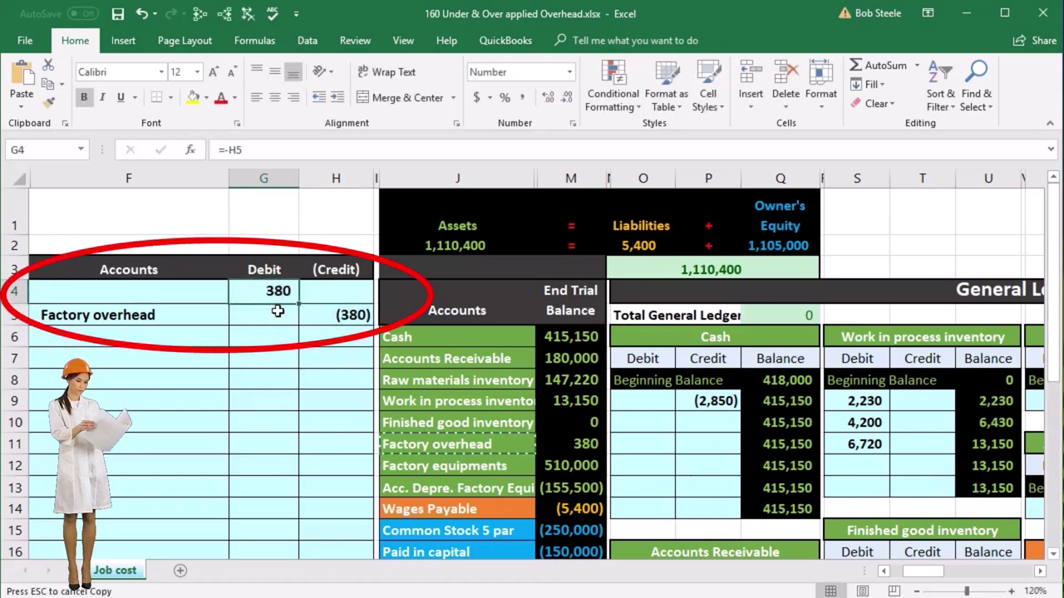
# Copy the Cost of goods sold account name from the trial balance and paste it as values into F4 as the debit account.
pyautogui.scroll(-1, 278, 311)
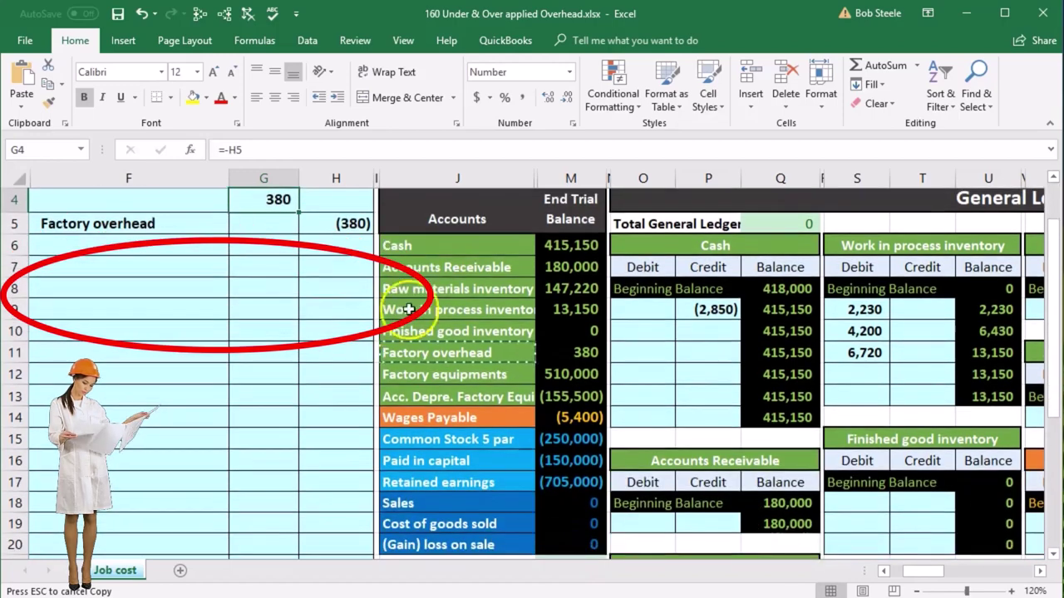
pyautogui.moveTo(465, 243)
pyautogui.mouseDown()
pyautogui.moveTo(487, 439)
pyautogui.moveTo(451, 513)
pyautogui.moveTo(447, 565)
pyautogui.moveTo(463, 475)
pyautogui.mouseUp()
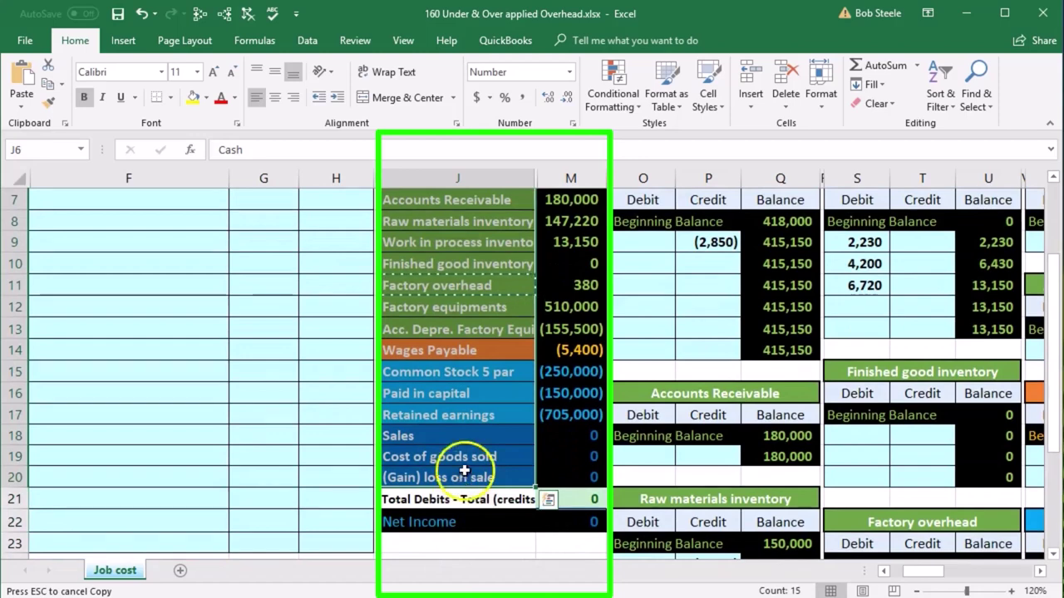
pyautogui.moveTo(445, 436); pyautogui.dragTo(468, 477)
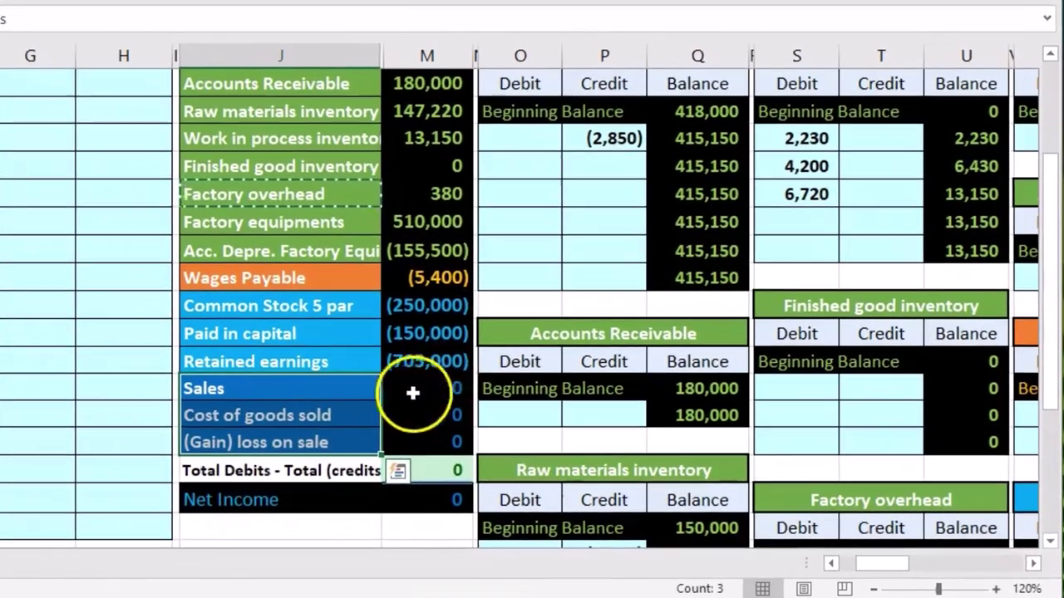
pyautogui.click(344, 421)
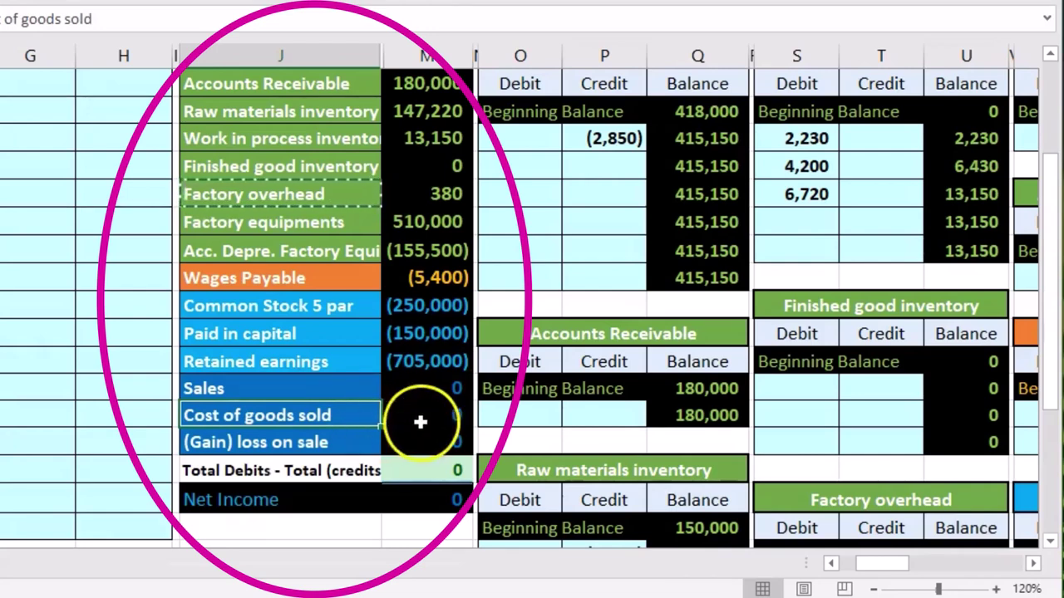
pyautogui.rightClick(352, 415)
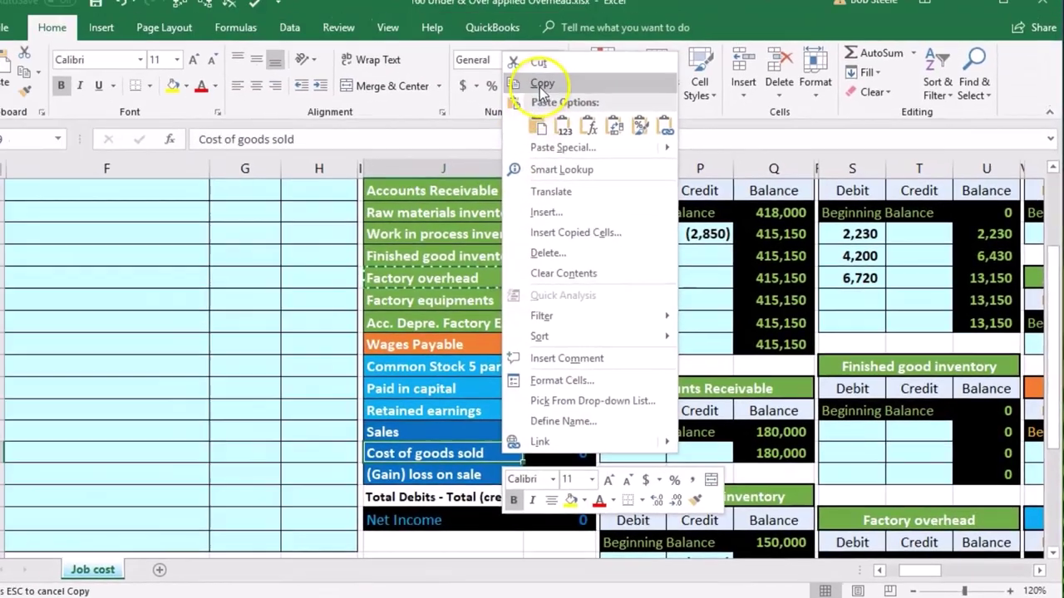
pyautogui.click(543, 86)
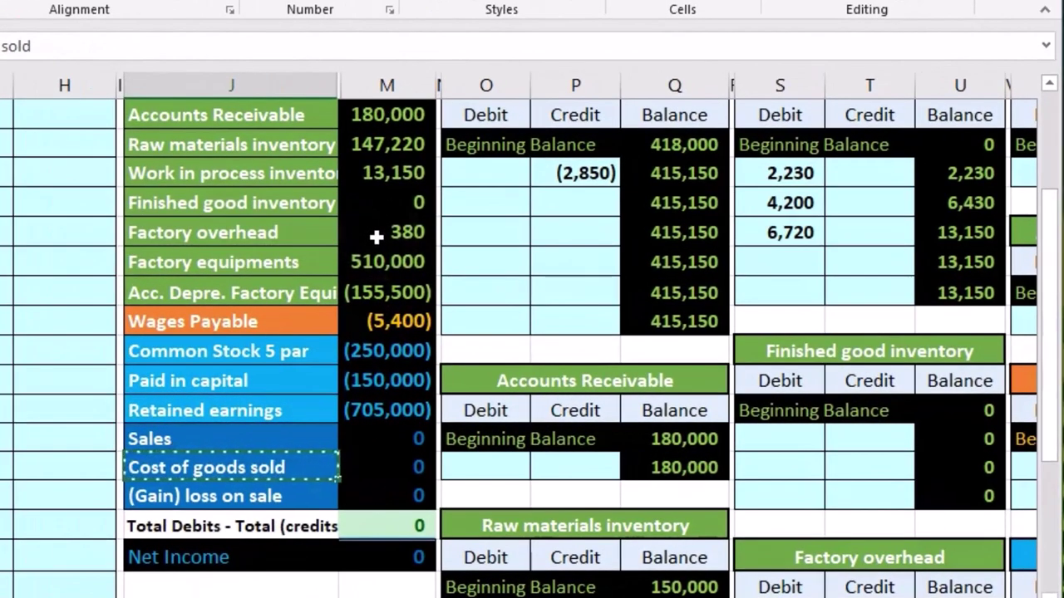
pyautogui.scroll(3, 377, 237)
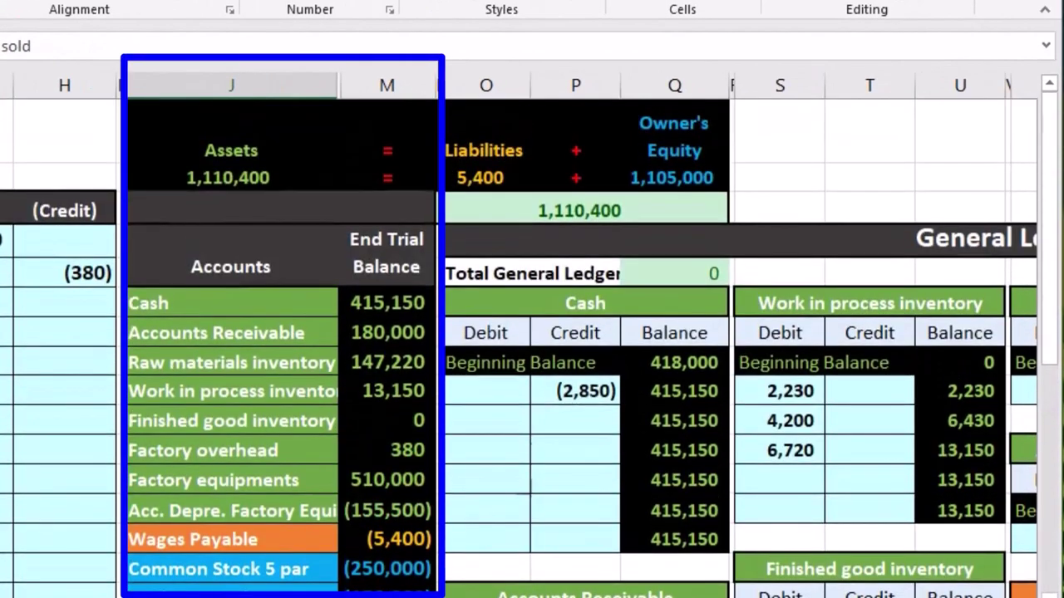
pyautogui.rightClick(1, 247)
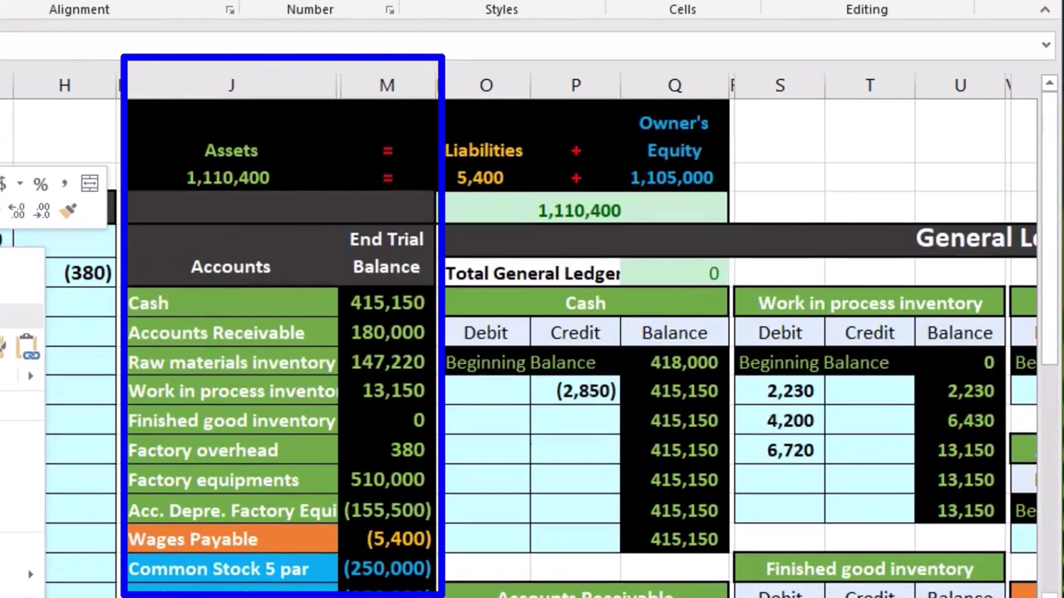
pyautogui.press('Escape')
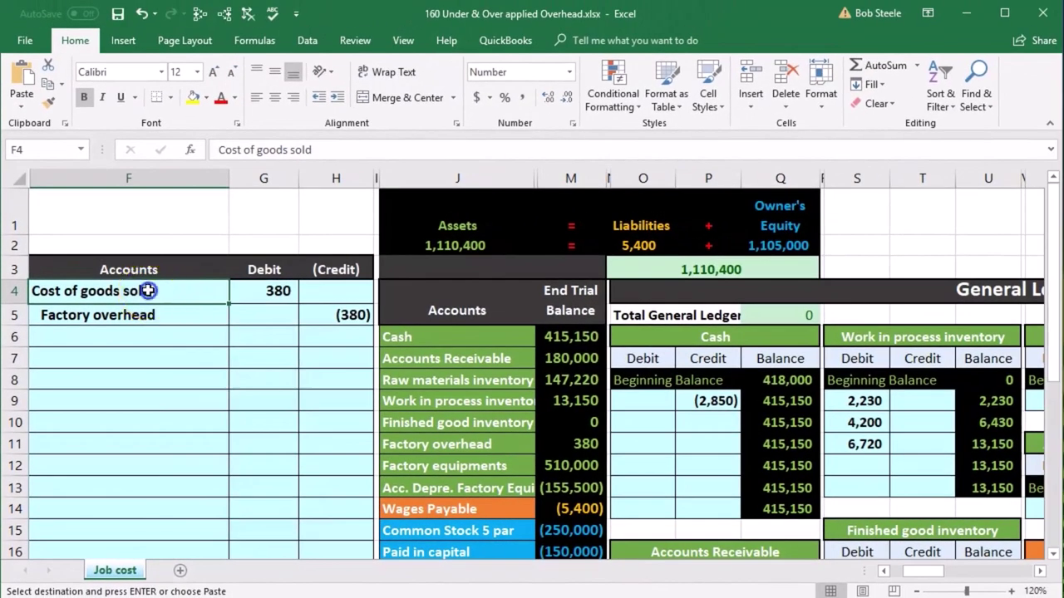
# Compare the Cost of goods sold debit in the journal entry with its account line in the trial balance.
pyautogui.moveTo(170, 238); pyautogui.dragTo(302, 231)
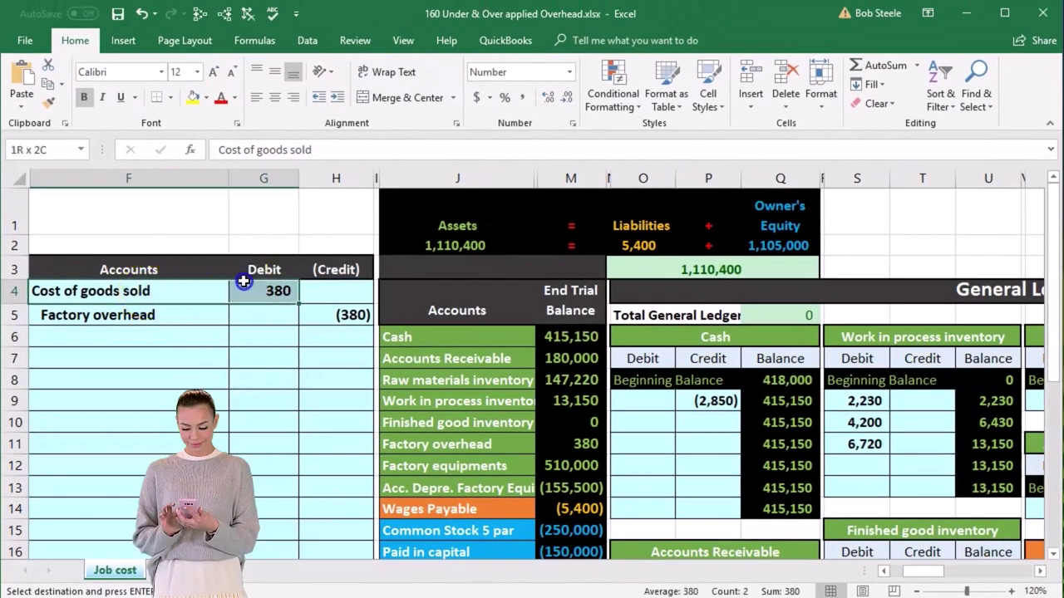
pyautogui.scroll(-2, 324, 423)
pyautogui.moveTo(419, 456); pyautogui.dragTo(562, 475)
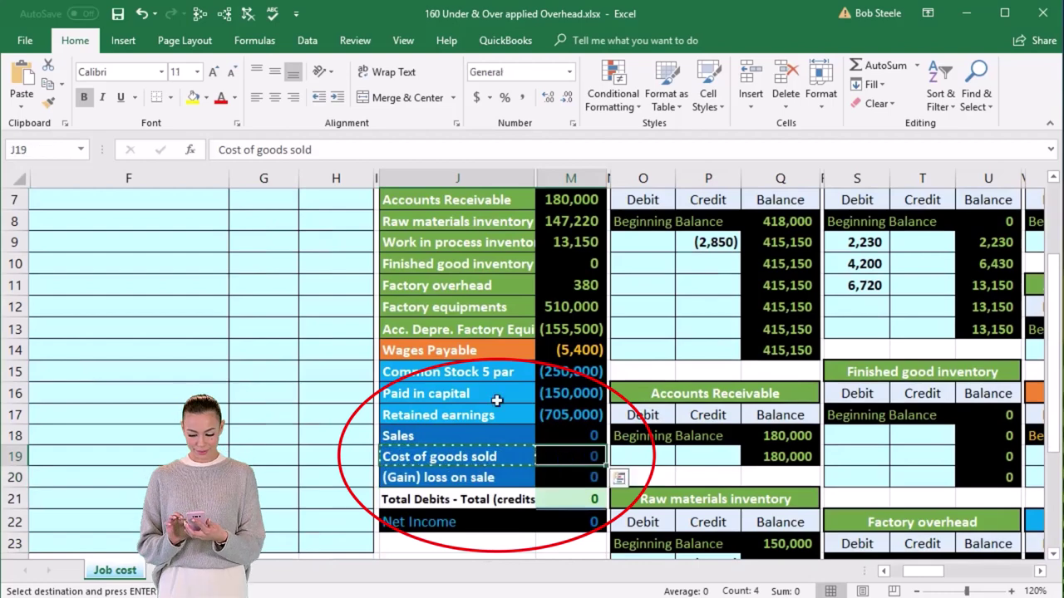
pyautogui.click(370, 317)
pyautogui.scroll(2, 370, 317)
pyautogui.click(351, 372)
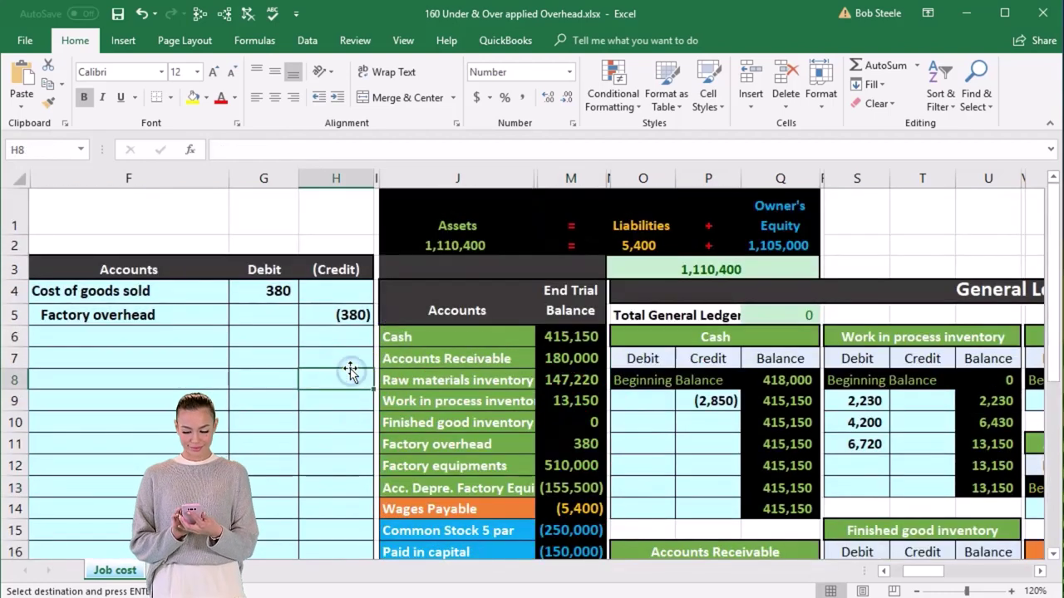
# Post the debit to the Cost of goods sold ledger account by entering the formula =G4 in AA18.
pyautogui.press('Right')
pyautogui.press('Right')
pyautogui.press('Right')
pyautogui.press('Right')
pyautogui.press('Right')
pyautogui.press('Right')
pyautogui.press('Right')
pyautogui.press('Right')
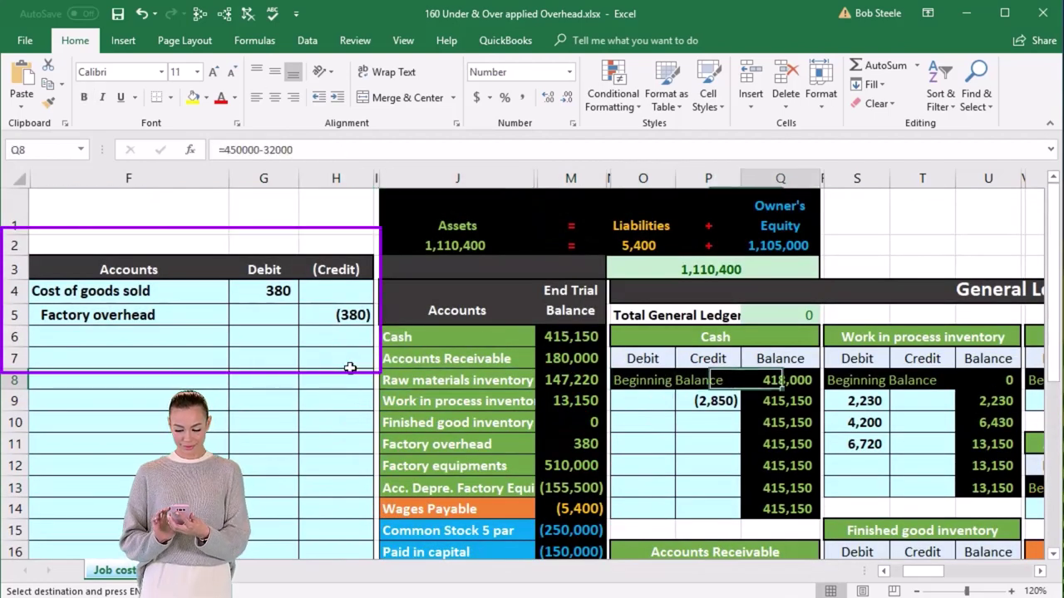
pyautogui.press('Right')
pyautogui.press('Right')
pyautogui.press('Right')
pyautogui.press('Right')
pyautogui.press('Right')
pyautogui.press('Right')
pyautogui.press('Right')
pyautogui.press('Right')
pyautogui.press('Right')
pyautogui.press('Right')
pyautogui.press('Right')
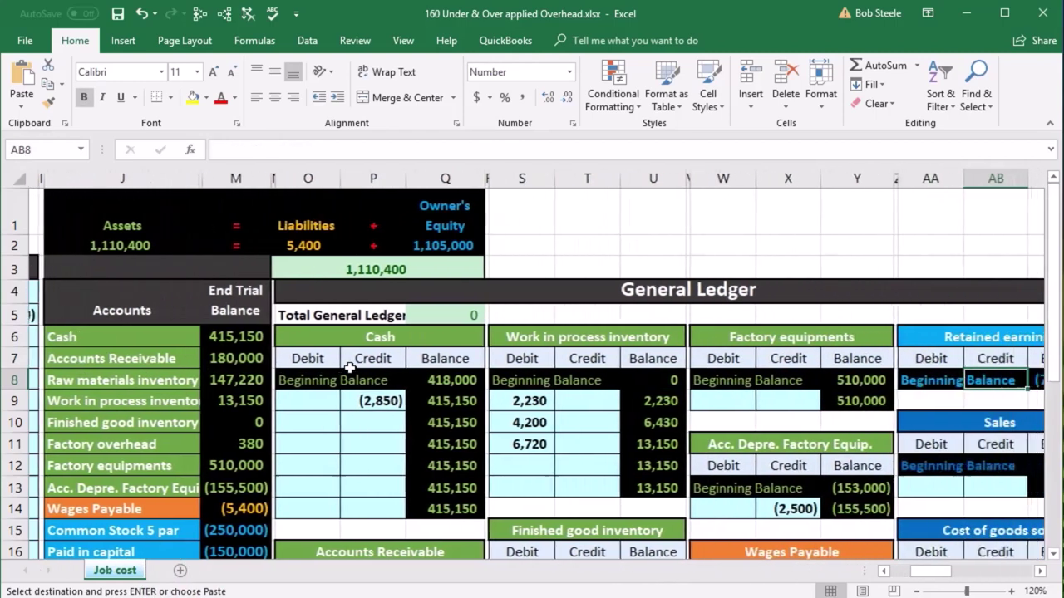
pyautogui.press('Right')
pyautogui.press('Right')
pyautogui.press('Down')
pyautogui.press('Down')
pyautogui.press('Down')
pyautogui.press('Down')
pyautogui.press('Down')
pyautogui.press('Down')
pyautogui.press('Down')
pyautogui.press('Down')
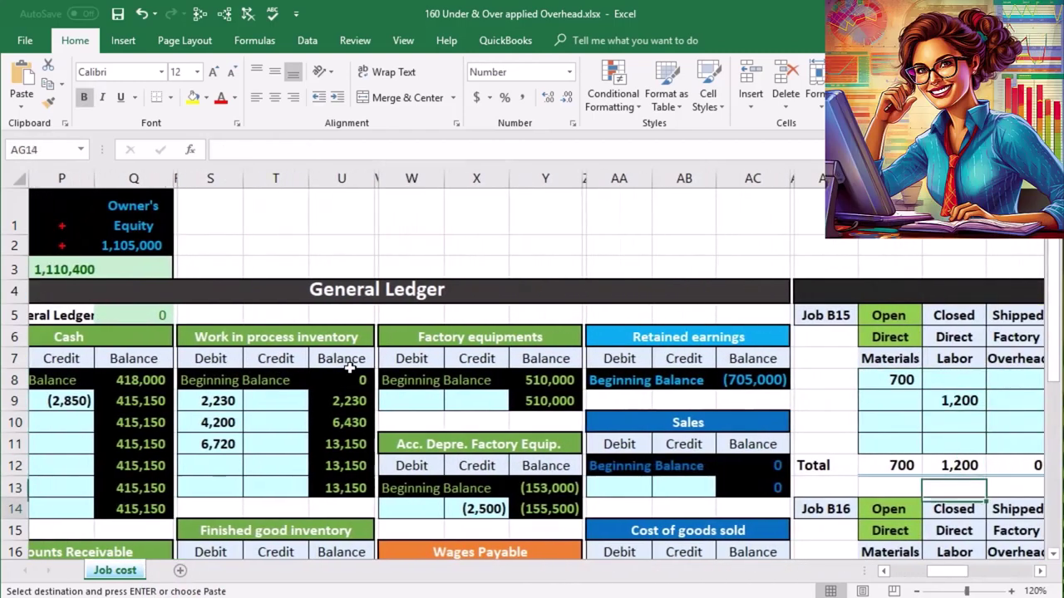
pyautogui.press('Down')
pyautogui.press('Down')
pyautogui.press('Down')
pyautogui.press('Left')
pyautogui.press('Left')
pyautogui.press('Left')
pyautogui.press('Left')
pyautogui.press('Left')
pyautogui.press('Left')
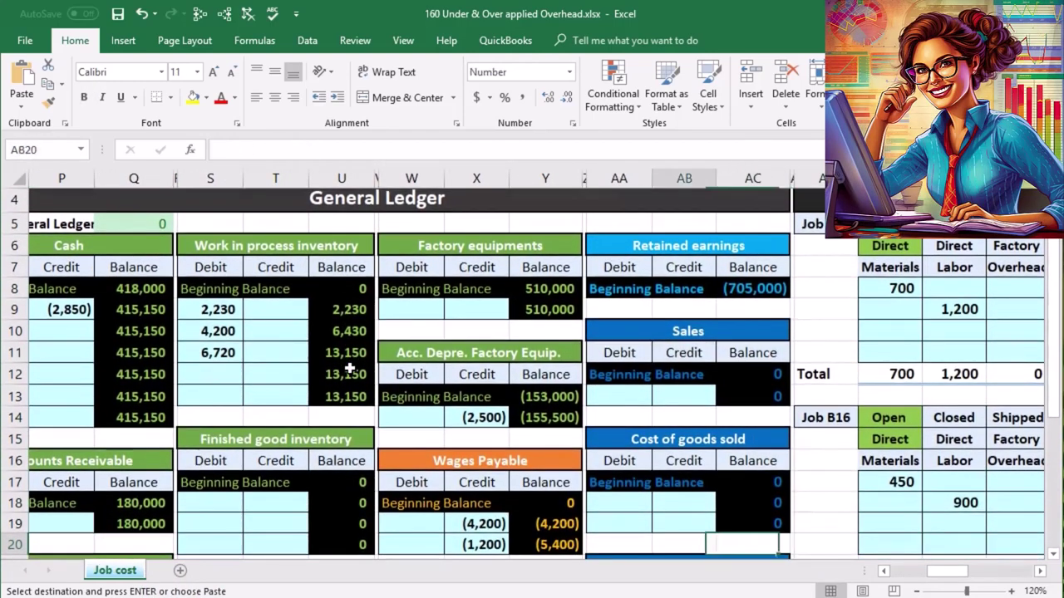
pyautogui.press('Up')
pyautogui.scroll(-1, 549, 387)
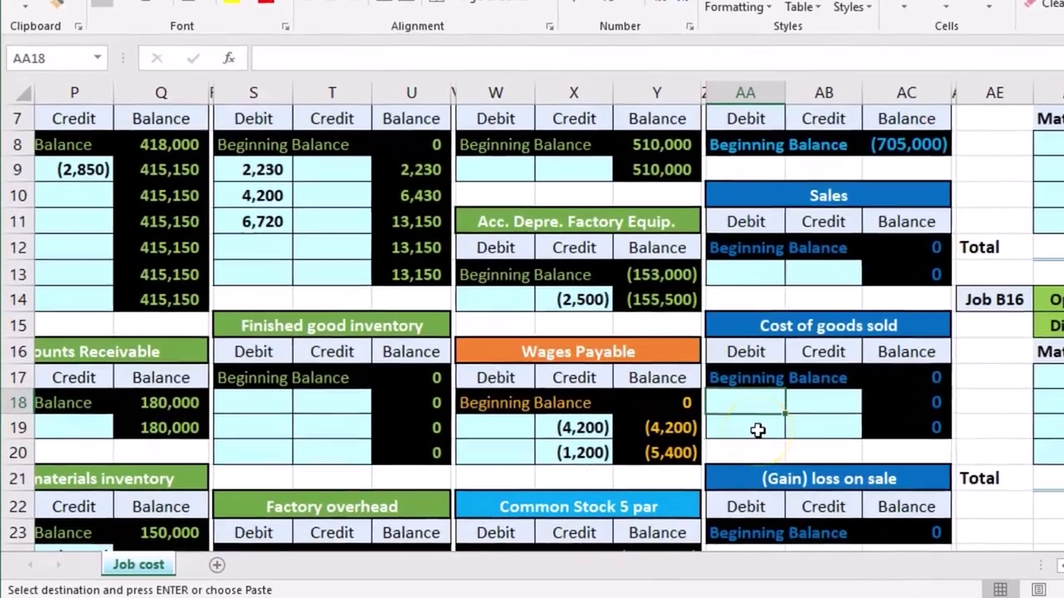
pyautogui.write('=')
pyautogui.press('Left')
pyautogui.press('Left')
pyautogui.press('Left')
pyautogui.press('Left')
pyautogui.press('Left')
pyautogui.press('Left')
pyautogui.press('Left')
pyautogui.press('Left')
pyautogui.press('Left')
pyautogui.press('Left')
pyautogui.press('Left')
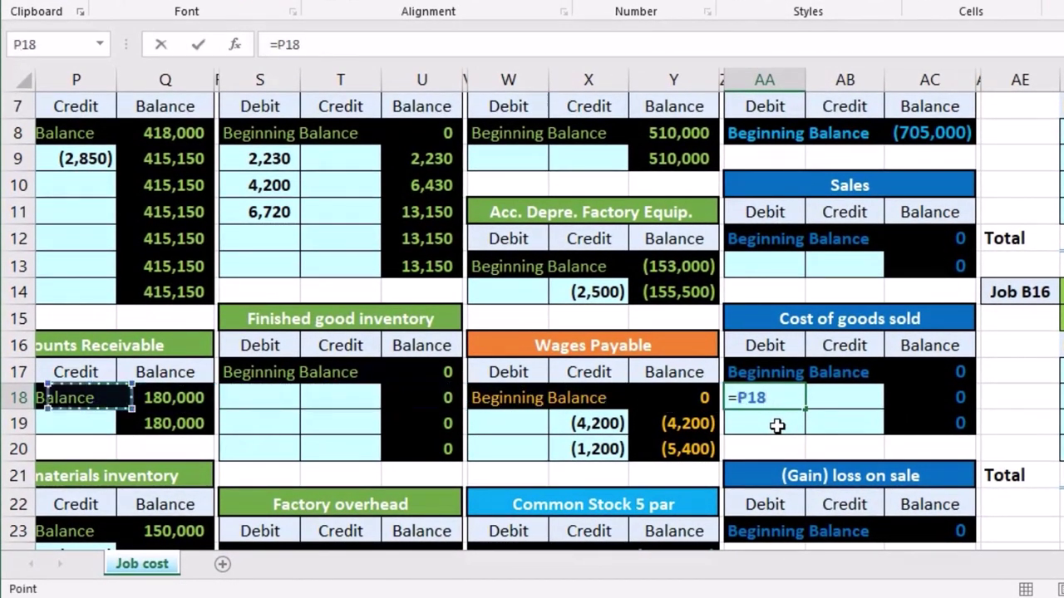
pyautogui.press('Left')
pyautogui.press('Left')
pyautogui.press('Left')
pyautogui.press('Left')
pyautogui.press('Left')
pyautogui.press('Left')
pyautogui.press('Left')
pyautogui.press('Left')
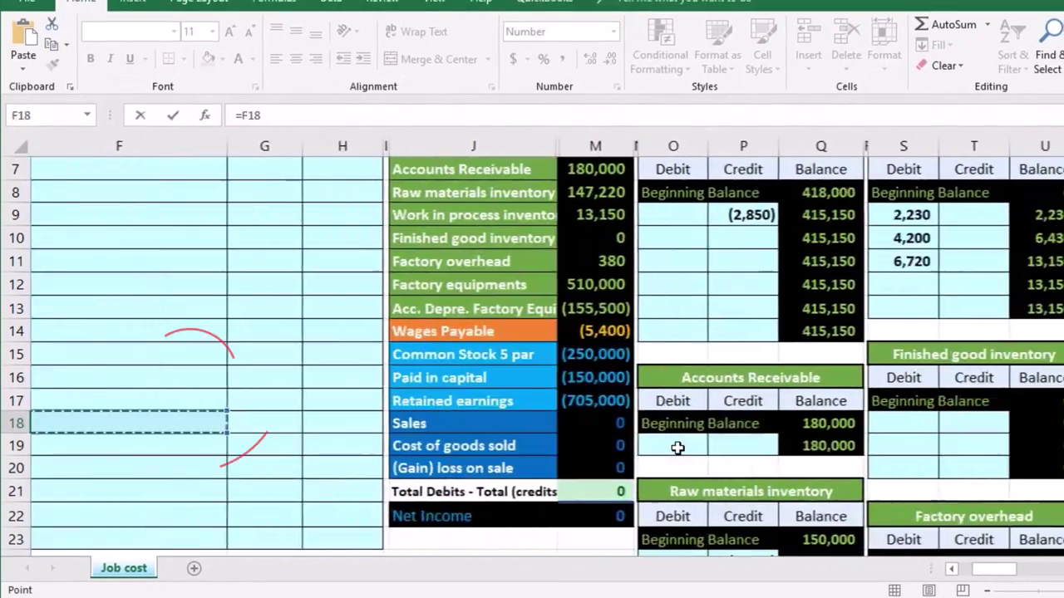
pyautogui.press('Up')
pyautogui.press('Up')
pyautogui.press('Up')
pyautogui.press('Up')
pyautogui.press('Up')
pyautogui.press('Up')
pyautogui.press('Up')
pyautogui.press('Up')
pyautogui.press('Up')
pyautogui.press('Up')
pyautogui.press('Up')
pyautogui.press('Up')
pyautogui.press('Up')
pyautogui.press('Up')
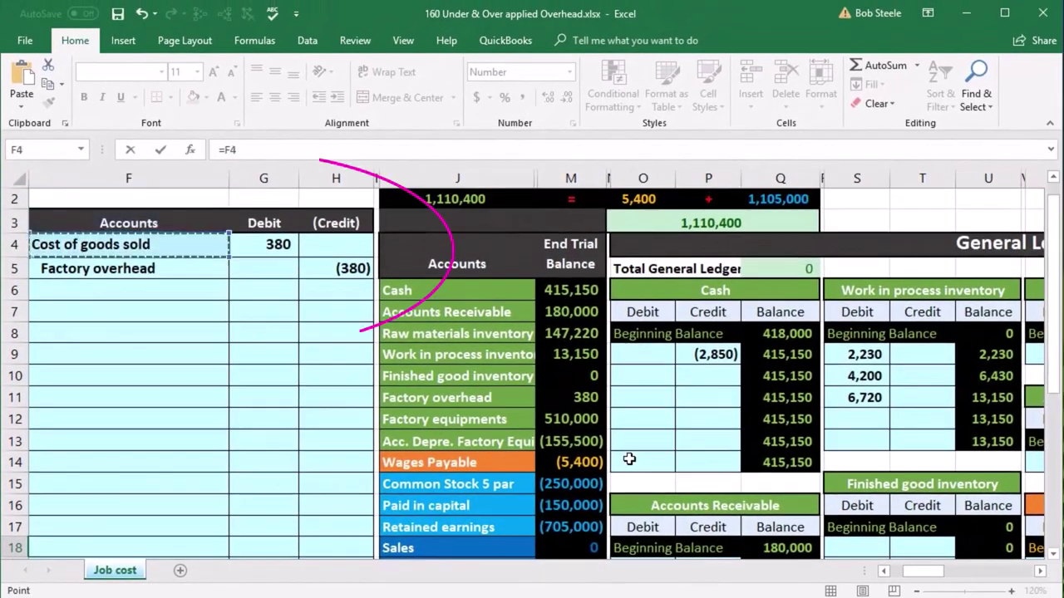
pyautogui.press('Right')
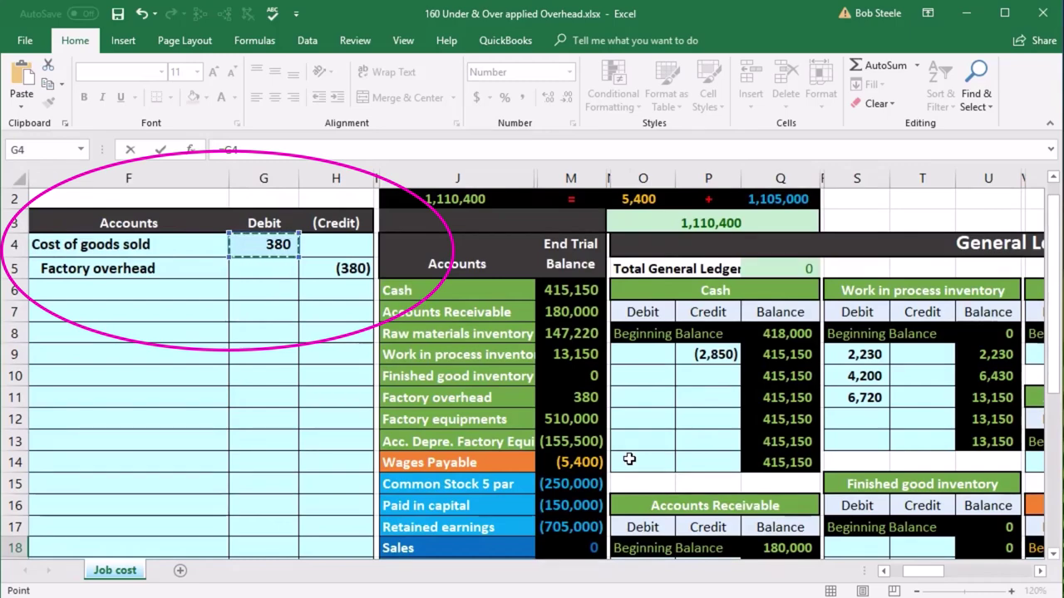
pyautogui.press('Return')
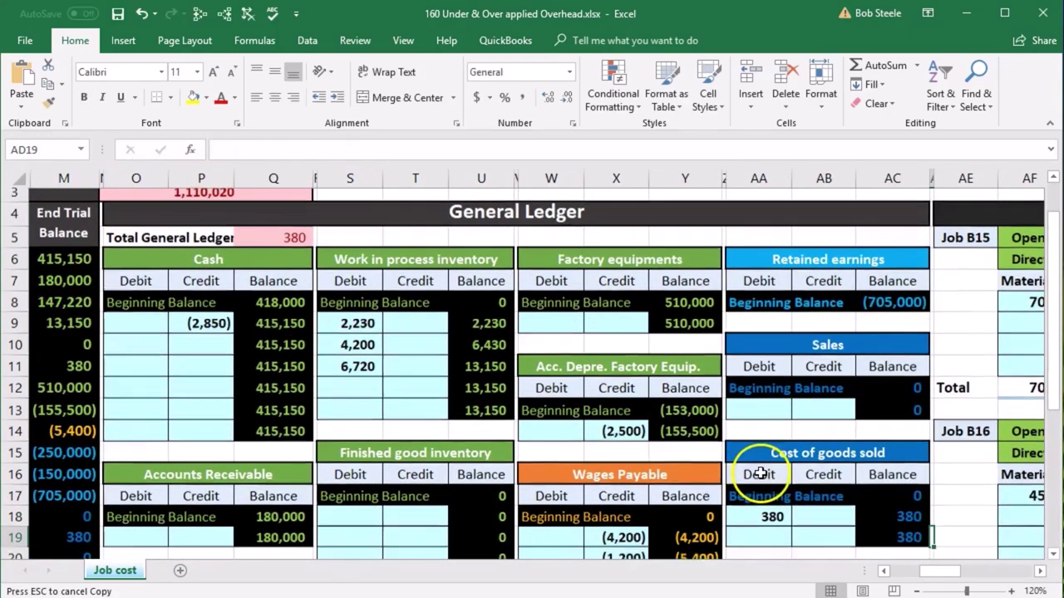
# Trace the dependents of the Cost of goods sold ledger balance in AC19 back to the trial balance.
pyautogui.scroll(-1, 760, 474)
pyautogui.press('Left')
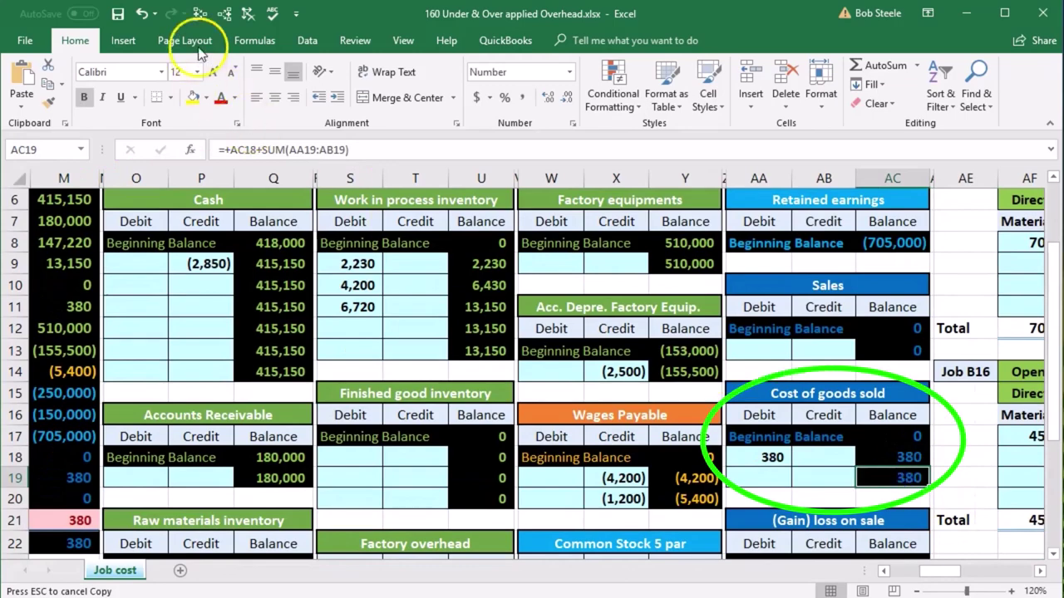
pyautogui.click(200, 13)
pyautogui.click(225, 15)
pyautogui.moveTo(954, 573); pyautogui.dragTo(934, 572)
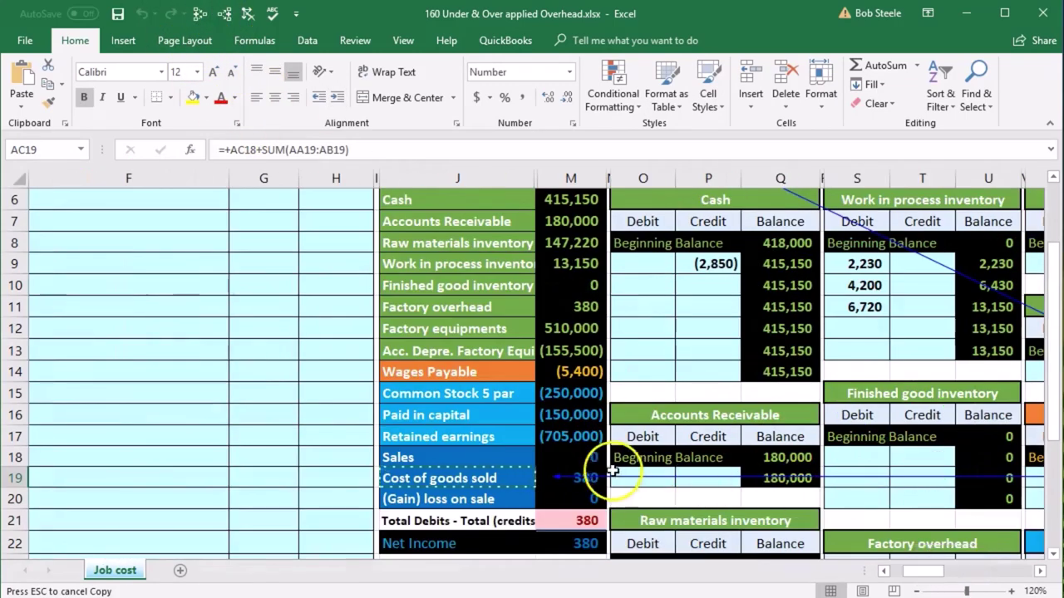
pyautogui.scroll(2, 612, 465)
pyautogui.scroll(-1, 621, 361)
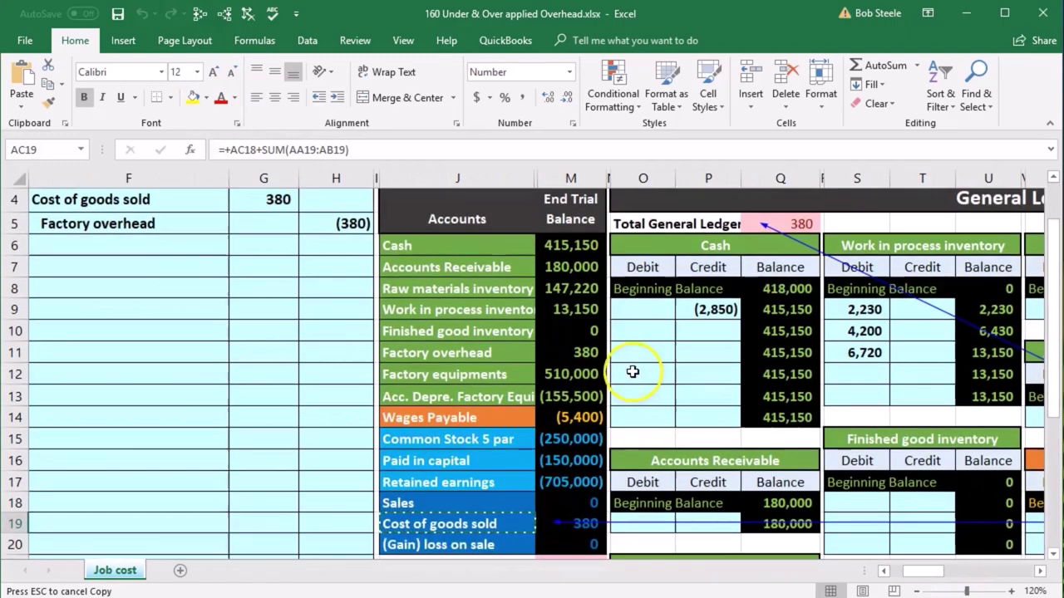
pyautogui.scroll(-1, 605, 432)
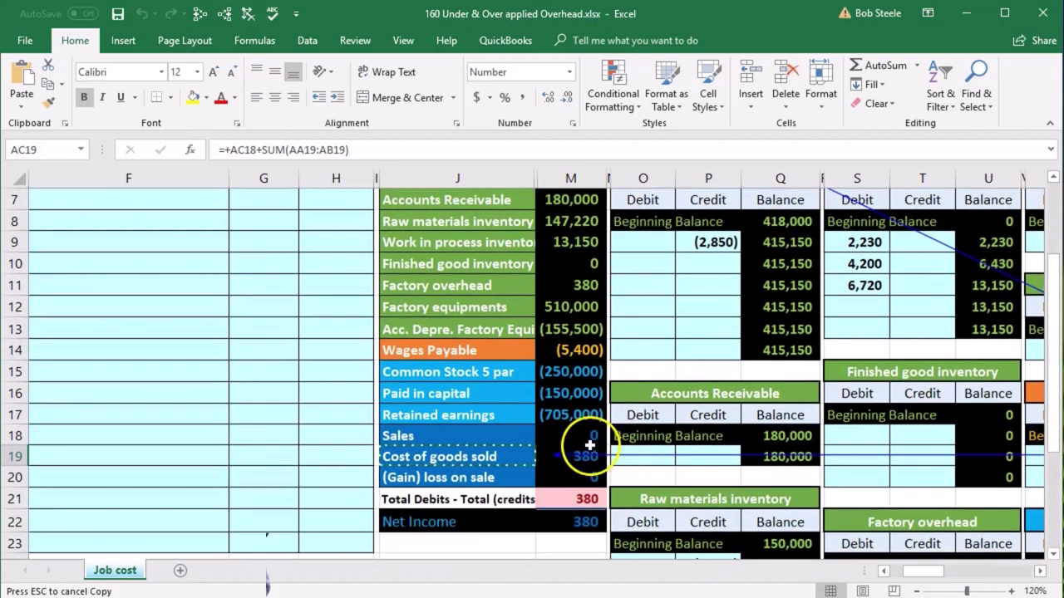
# Inspect the trial balance formulas for Cost of goods sold in M19 and Net Income in M22.
pyautogui.click(589, 449)
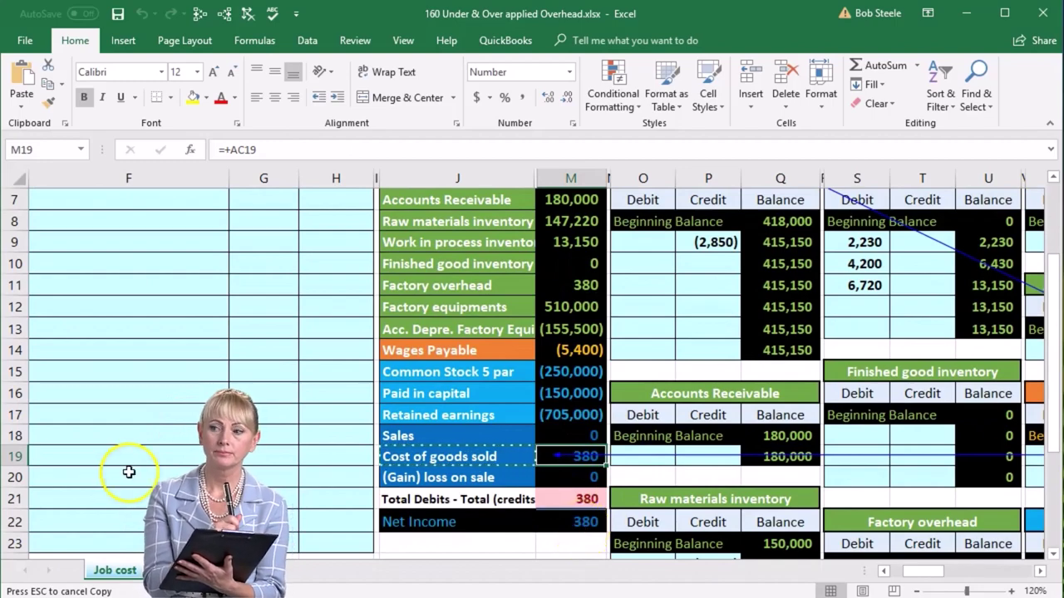
pyautogui.scroll(-1, 136, 494)
pyautogui.click(577, 458)
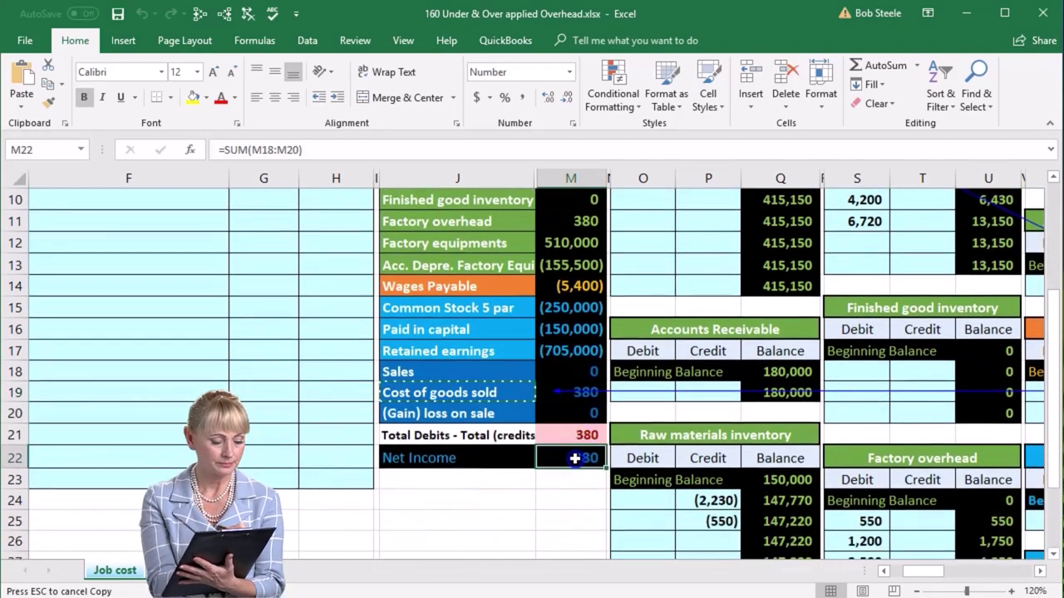
pyautogui.doubleClick(578, 459)
pyautogui.press('Escape')
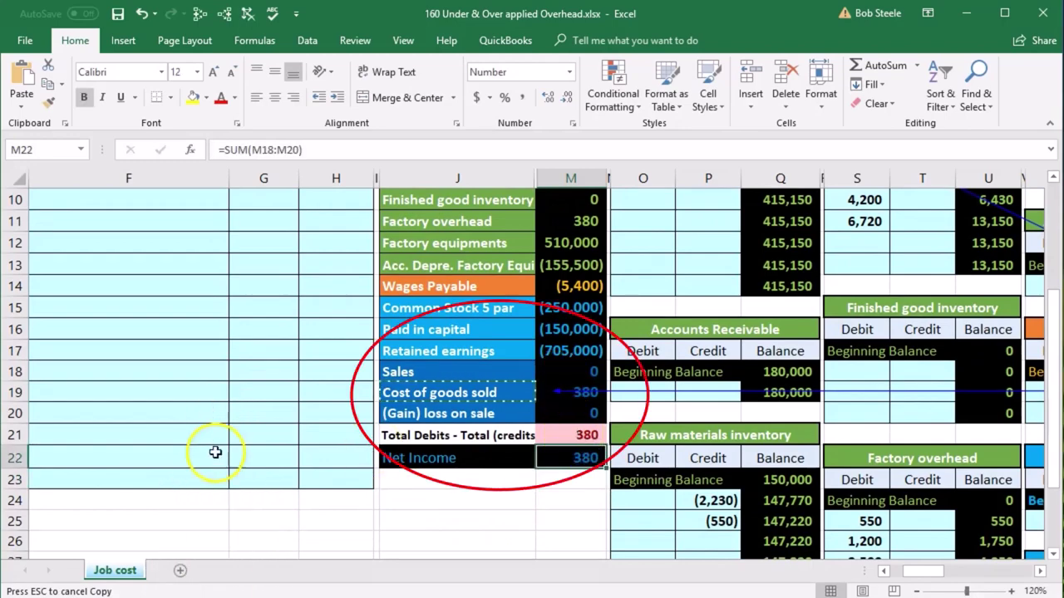
pyautogui.scroll(2, 203, 459)
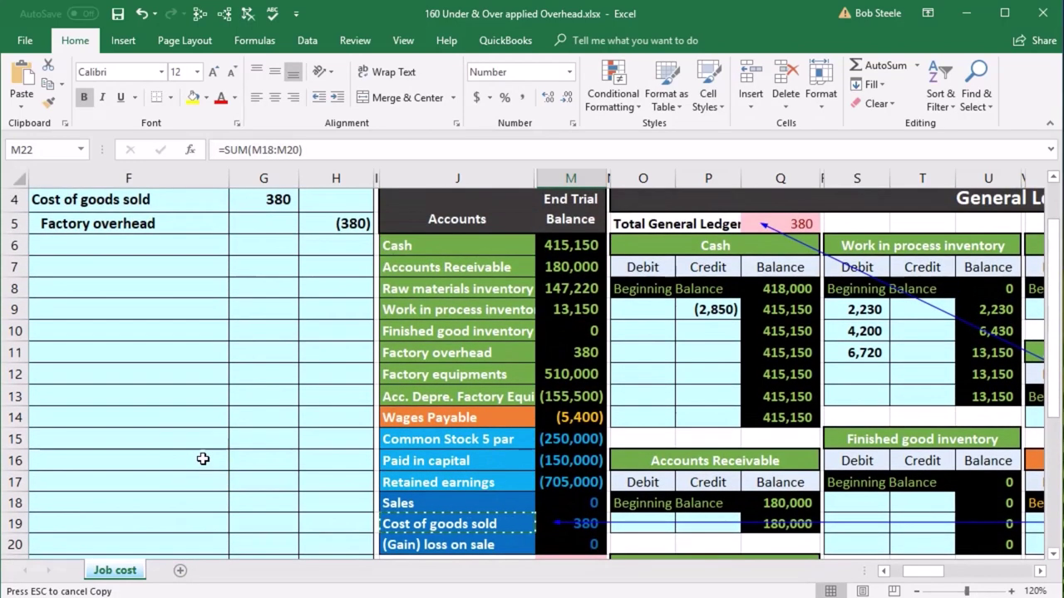
pyautogui.scroll(1, 203, 459)
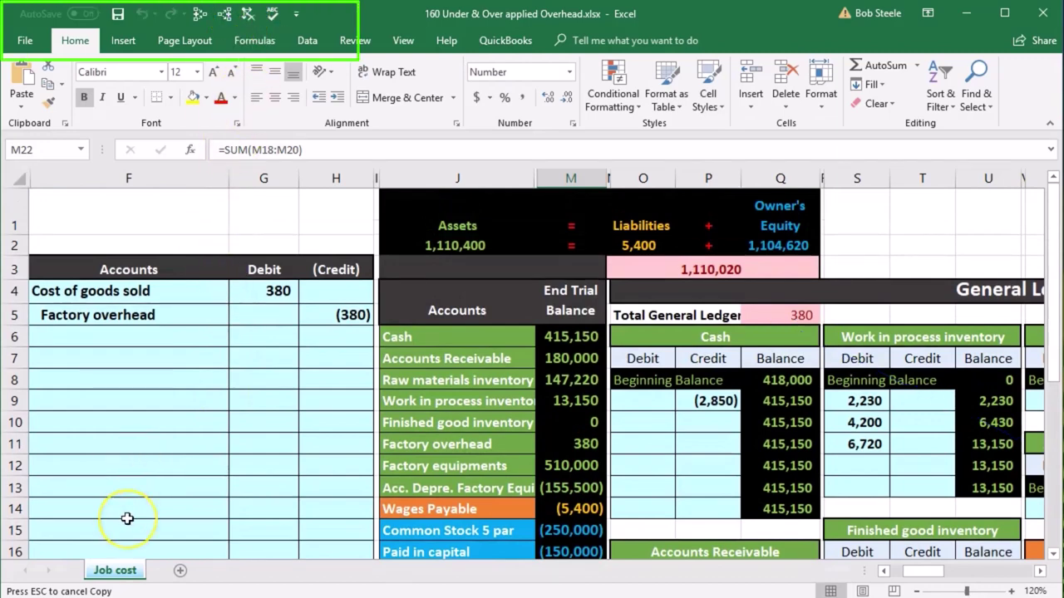
# Post the credit to the Factory overhead ledger account by entering the formula =H5 in T30.
pyautogui.moveTo(155, 315); pyautogui.dragTo(372, 312)
pyautogui.scroll(-1, 668, 489)
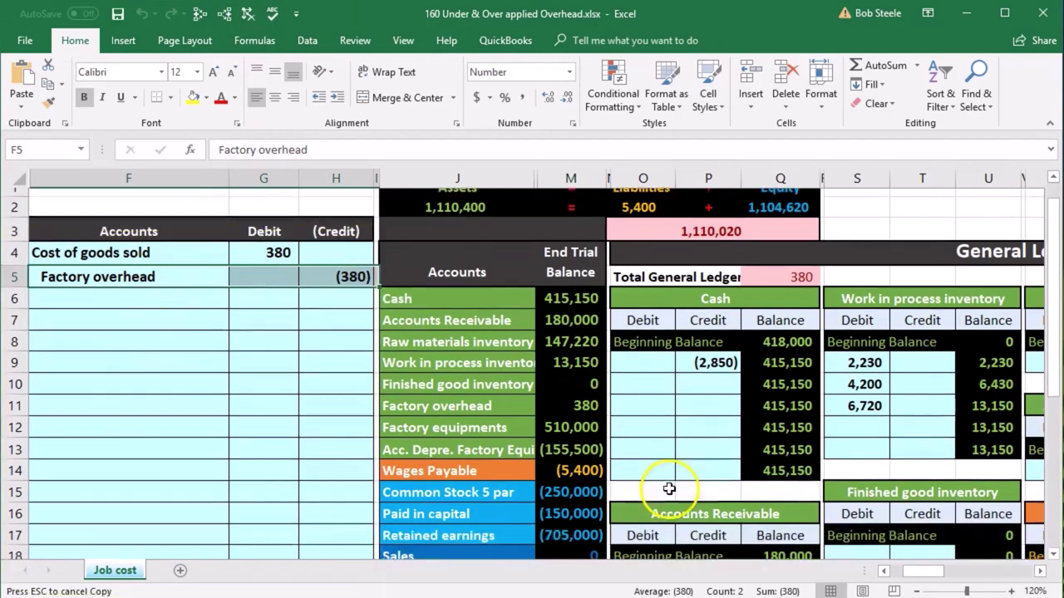
pyautogui.moveTo(499, 352); pyautogui.dragTo(556, 355)
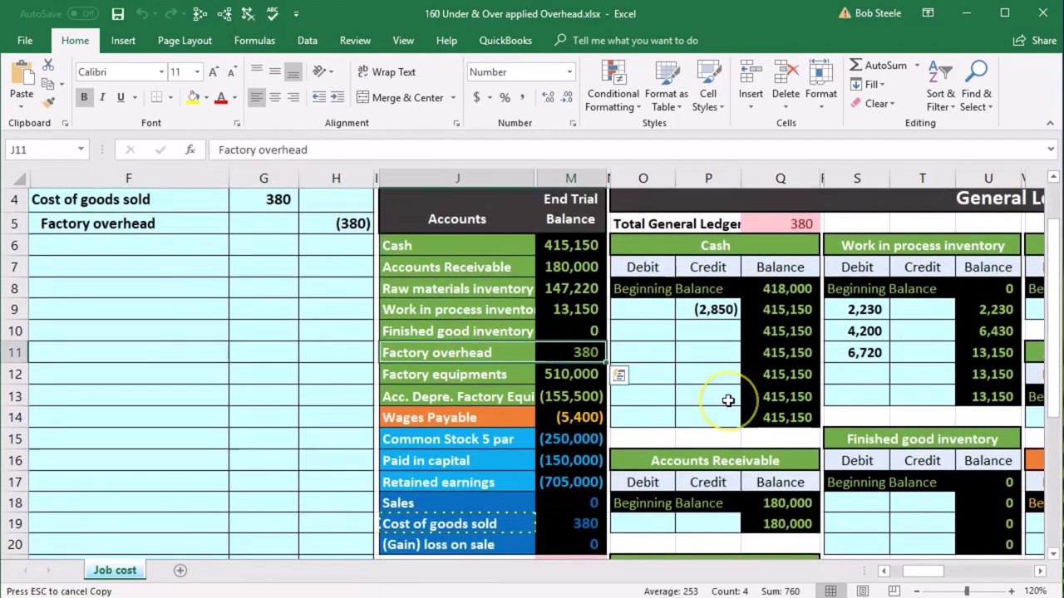
pyautogui.scroll(-4, 724, 399)
pyautogui.scroll(-1, 729, 399)
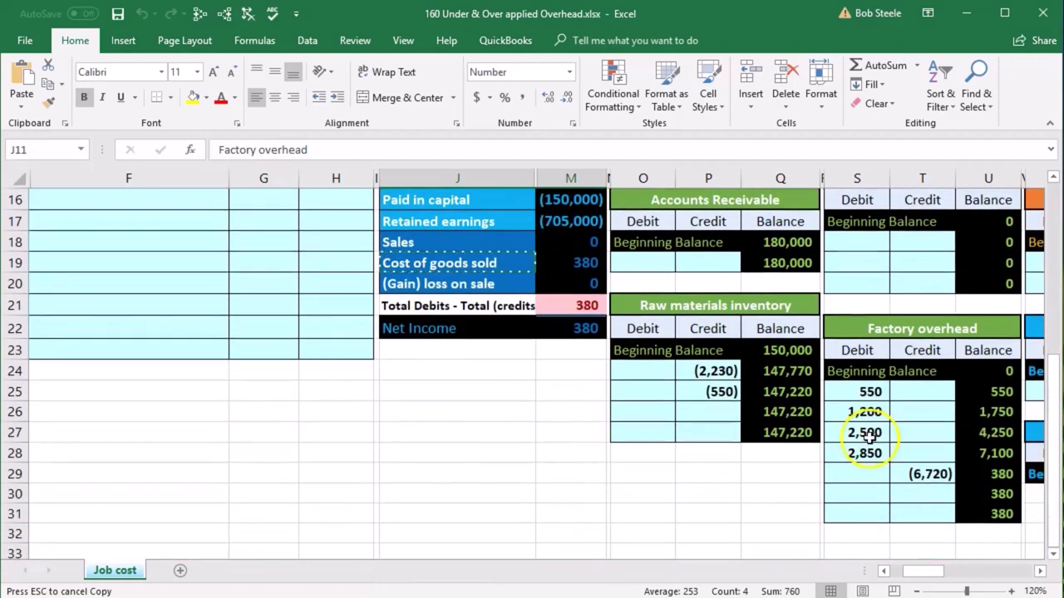
pyautogui.click(919, 494)
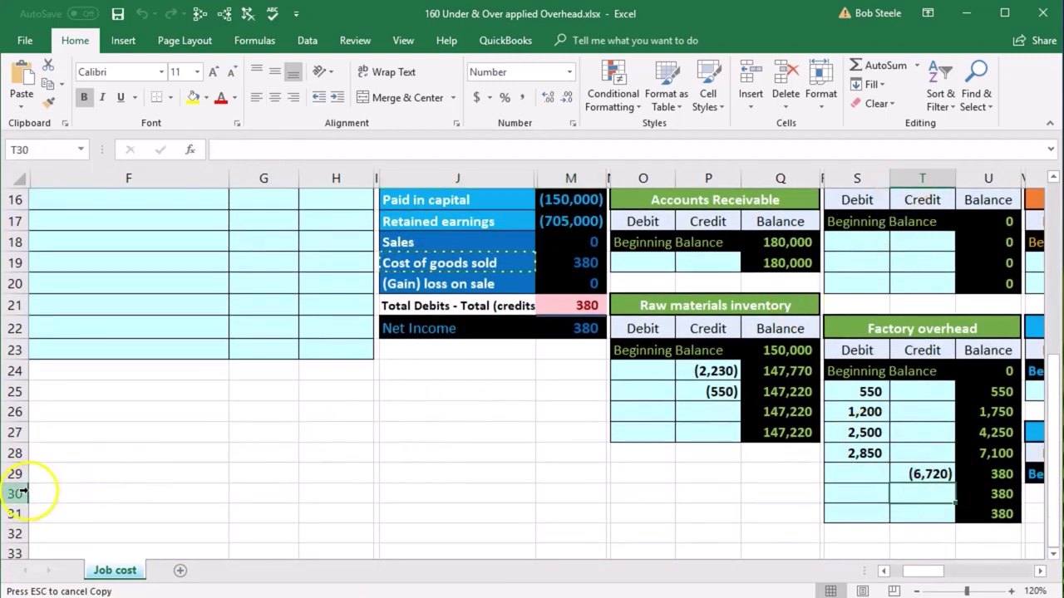
pyautogui.moveTo(930, 379); pyautogui.dragTo(956, 522)
pyautogui.press('Escape')
pyautogui.write('=')
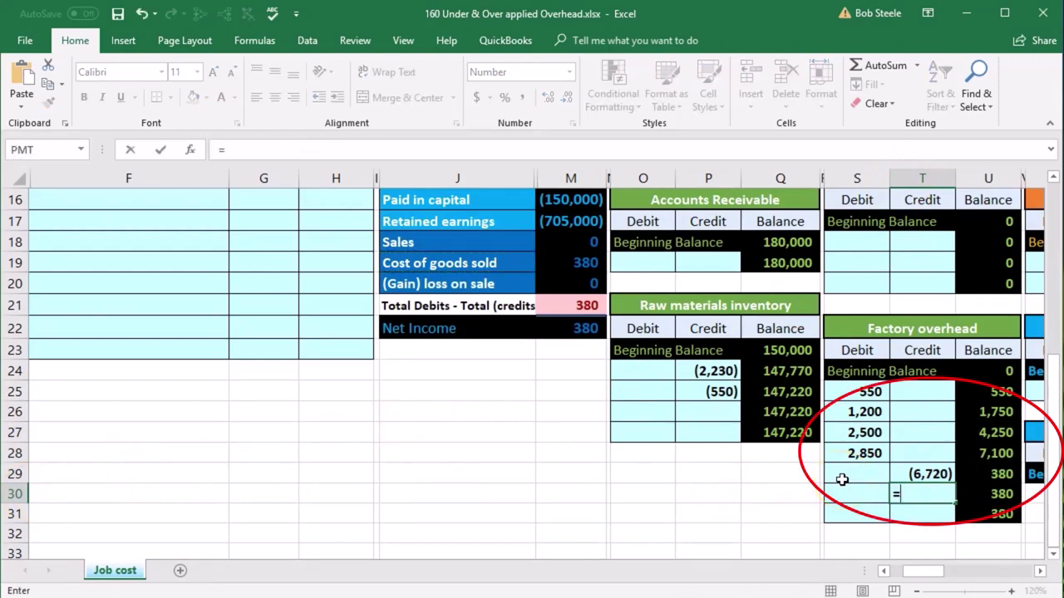
pyautogui.press('Left')
pyautogui.press('Left')
pyautogui.press('Left')
pyautogui.press('Left')
pyautogui.press('Left')
pyautogui.press('Left')
pyautogui.press('Left')
pyautogui.press('Left')
pyautogui.press('Left')
pyautogui.press('Left')
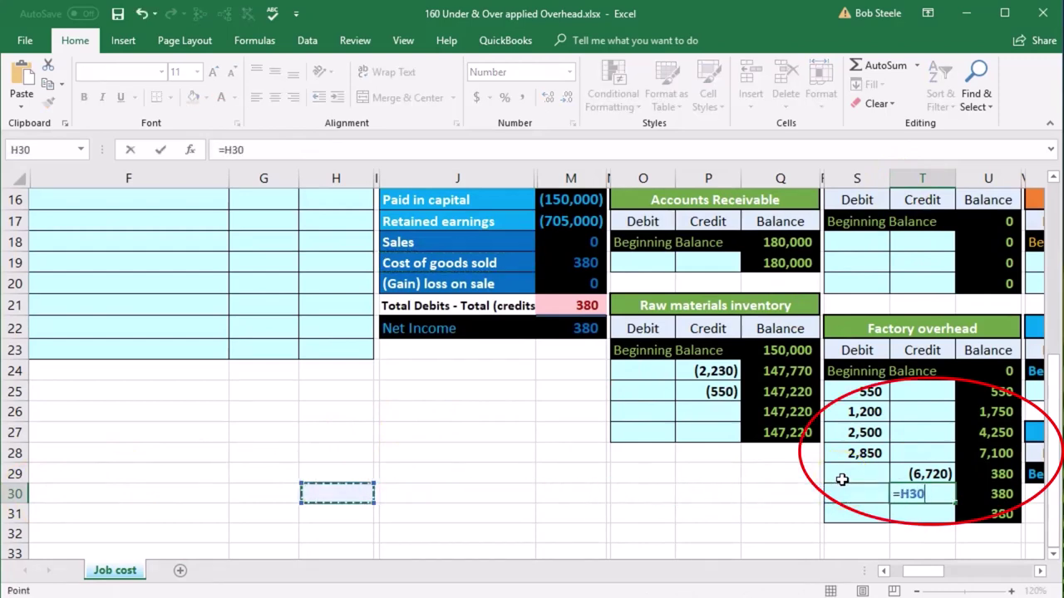
pyautogui.press('Up')
pyautogui.press('Up')
pyautogui.press('Up')
pyautogui.press('Up')
pyautogui.press('Up')
pyautogui.press('Up')
pyautogui.press('Up')
pyautogui.press('Up')
pyautogui.press('Up')
pyautogui.press('Up')
pyautogui.press('Up')
pyautogui.press('Up')
pyautogui.press('Up')
pyautogui.press('Up')
pyautogui.press('Up')
pyautogui.press('Up')
pyautogui.press('Up')
pyautogui.press('Up')
pyautogui.press('Up')
pyautogui.press('Up')
pyautogui.press('Up')
pyautogui.press('Up')
pyautogui.press('Up')
pyautogui.press('Up')
pyautogui.press('Up')
pyautogui.press('Up')
pyautogui.press('Up')
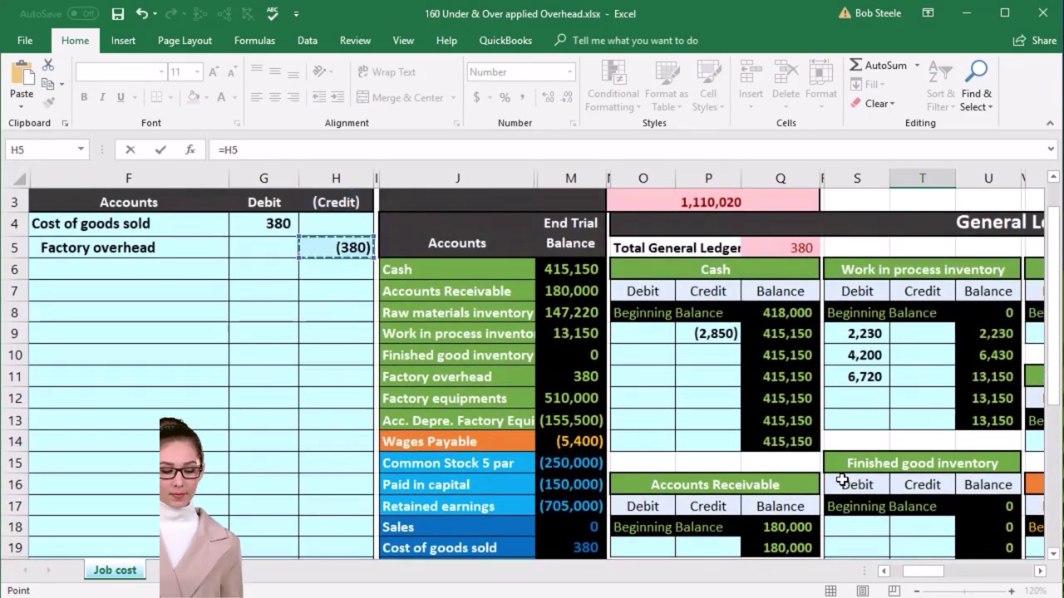
pyautogui.press('Return')
# Check the Factory overhead ledger's running balance before and after the posted closing credit.
pyautogui.press('Down')
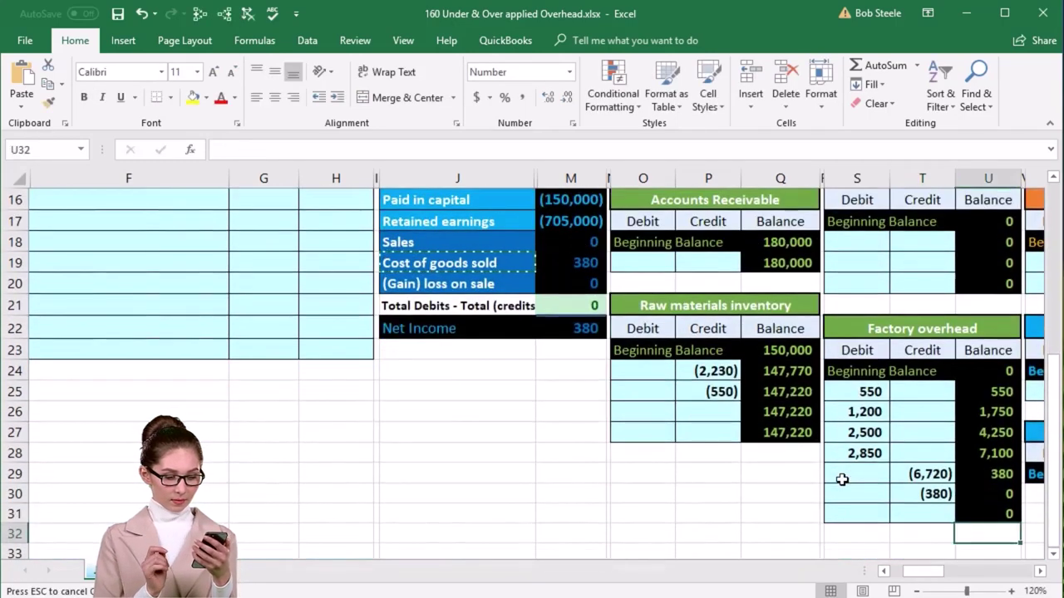
pyautogui.press('Right')
pyautogui.press('Right')
pyautogui.press('Right')
pyautogui.click(804, 476)
pyautogui.click(786, 493)
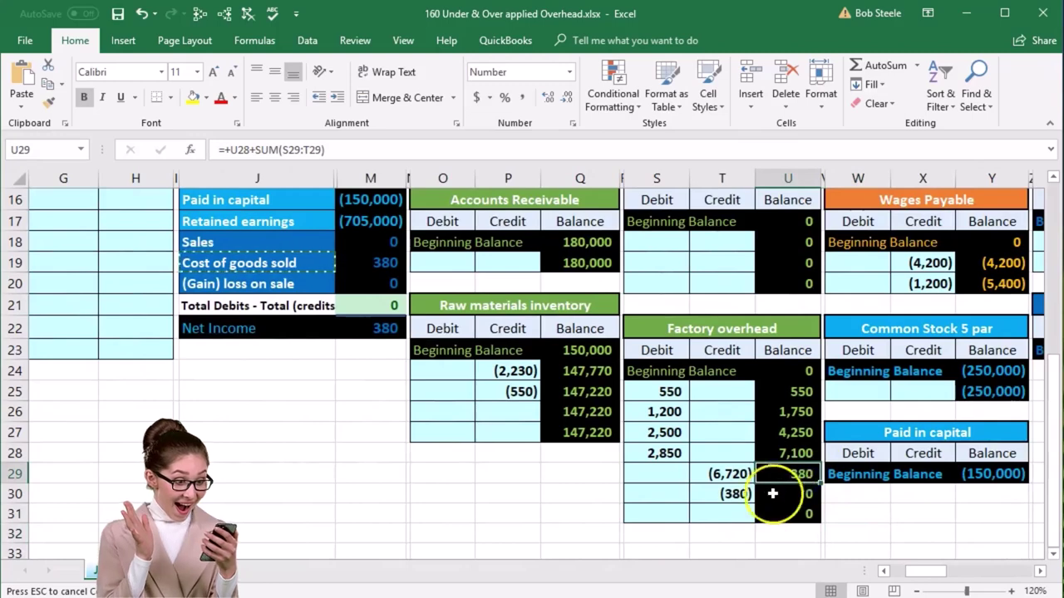
pyautogui.click(748, 495)
pyautogui.click(771, 493)
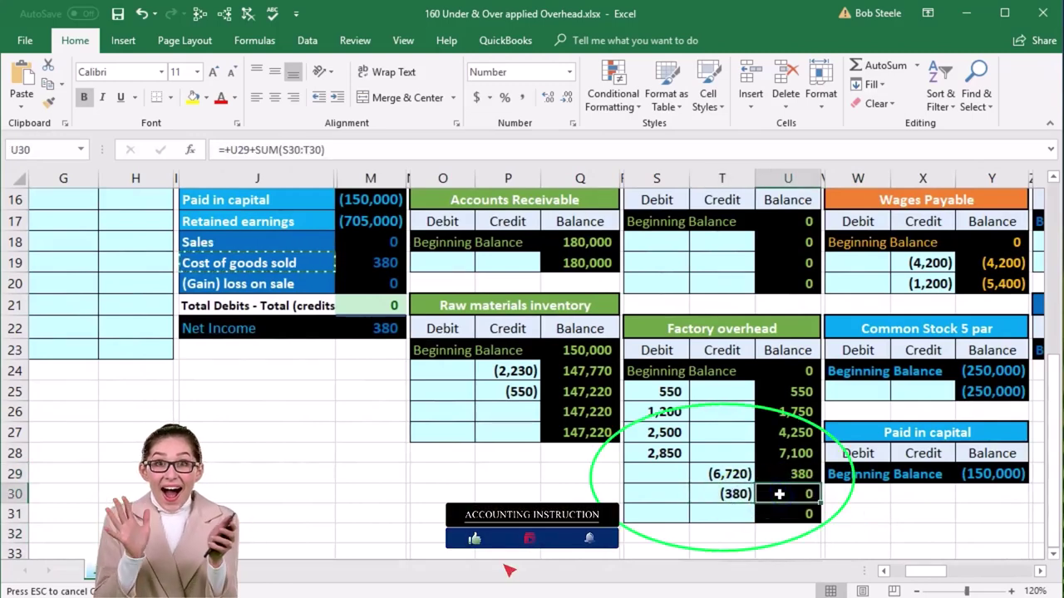
# Trace the dependents of the final Factory overhead balance in U31 and check the trial balance cells M11 and M19.
pyautogui.click(796, 530)
pyautogui.click(797, 513)
pyautogui.click(200, 14)
pyautogui.scroll(3, 230, 358)
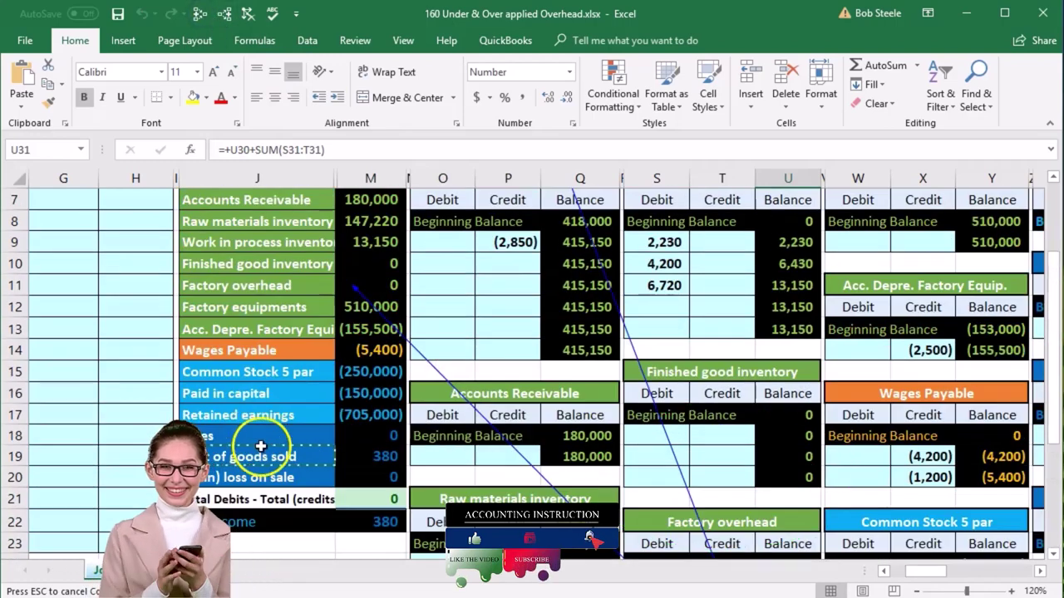
pyautogui.click(383, 291)
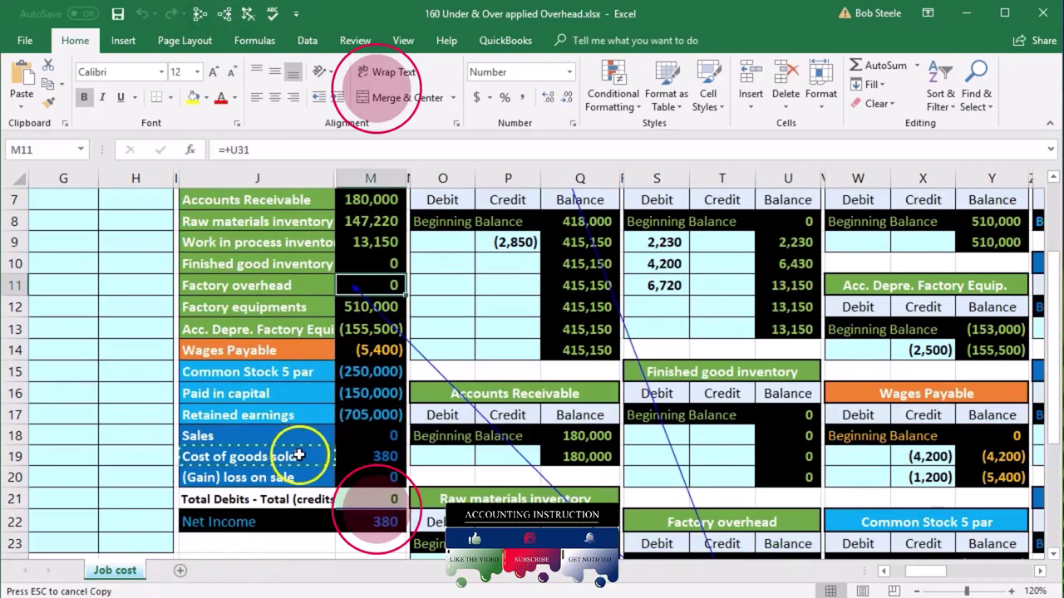
pyautogui.scroll(1, 309, 415)
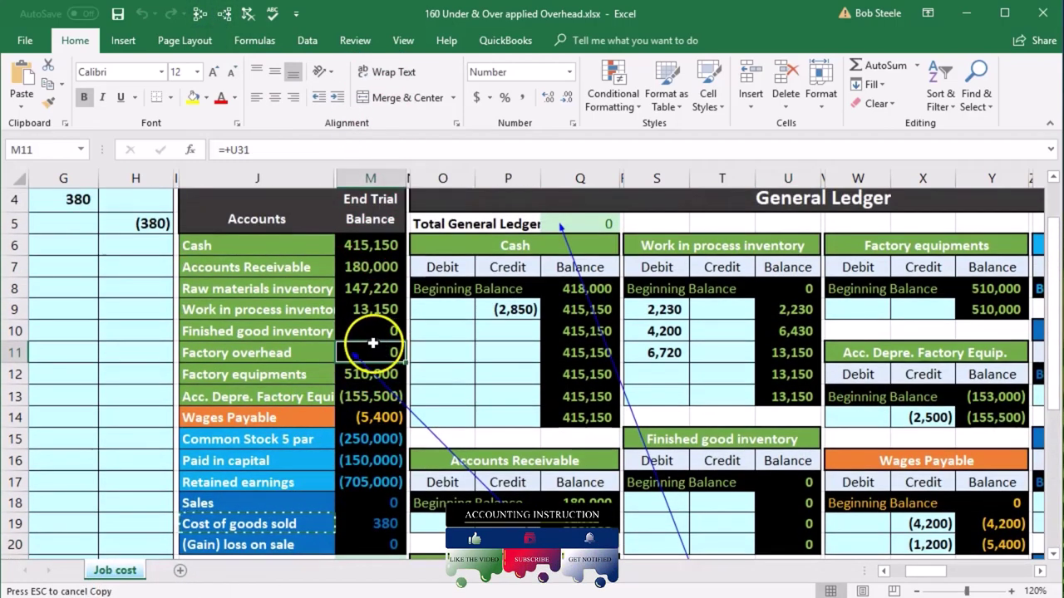
pyautogui.scroll(-1, 404, 340)
pyautogui.click(355, 449)
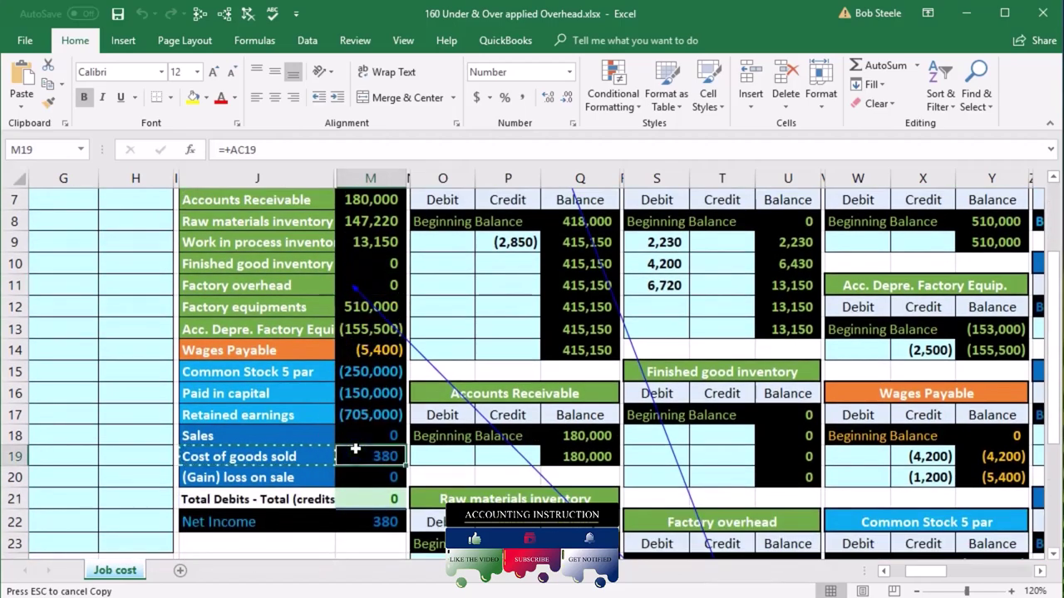
# Check the trial balance formulas for Sales in M18 and Factory overhead in M11 alongside the closing journal entry.
pyautogui.scroll(-1, 355, 449)
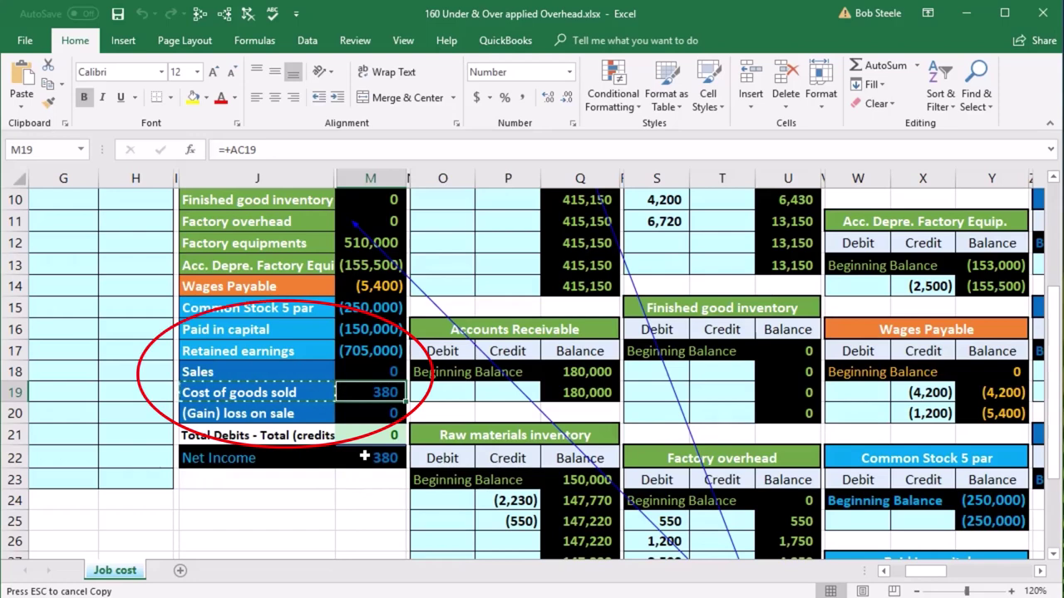
pyautogui.click(351, 374)
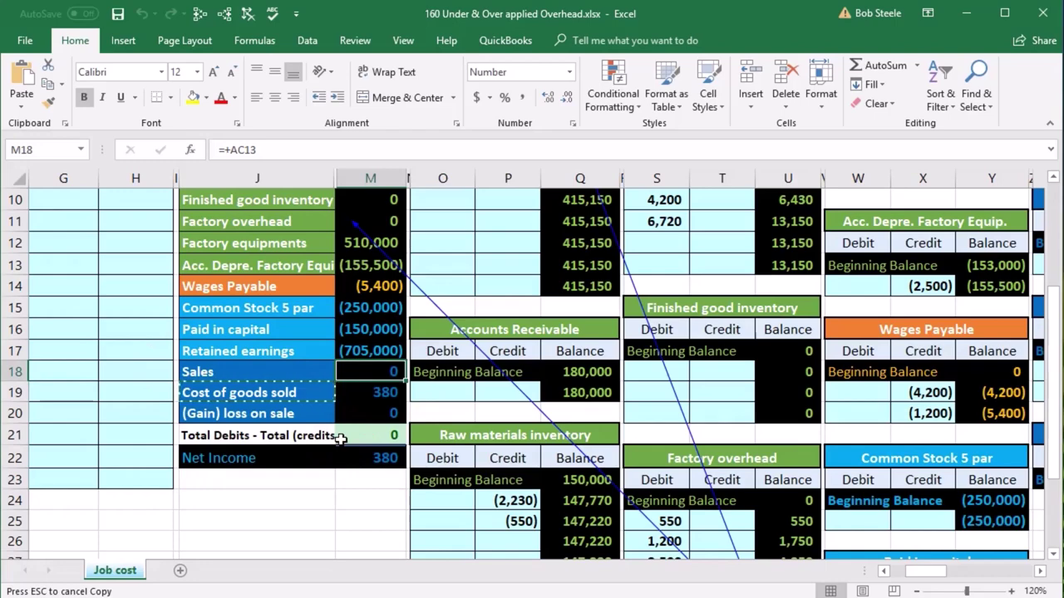
pyautogui.moveTo(924, 571); pyautogui.dragTo(908, 571)
pyautogui.scroll(1, 720, 512)
pyautogui.scroll(1, 720, 511)
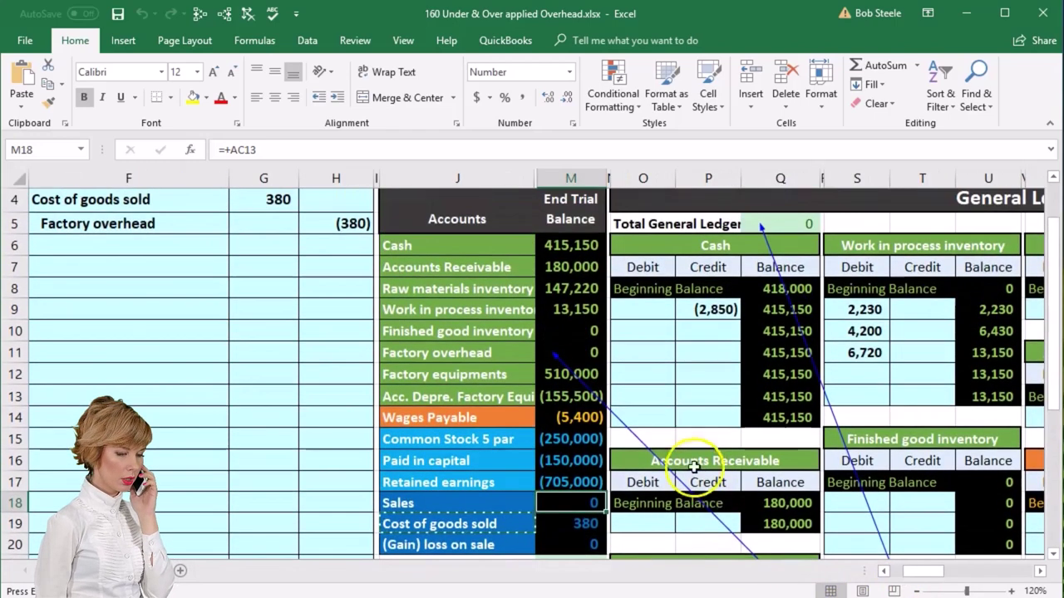
pyautogui.click(587, 354)
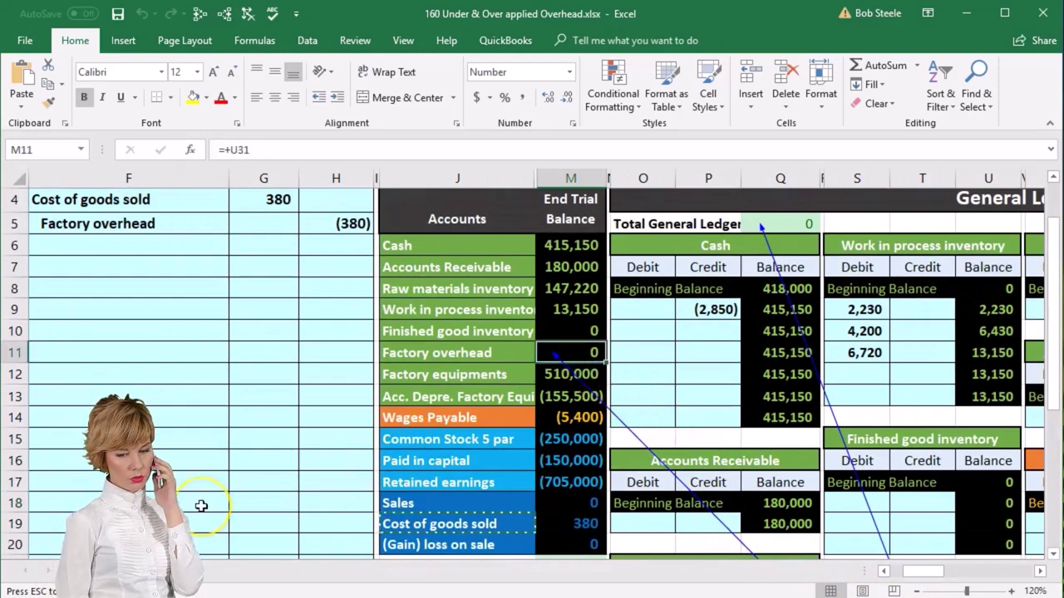